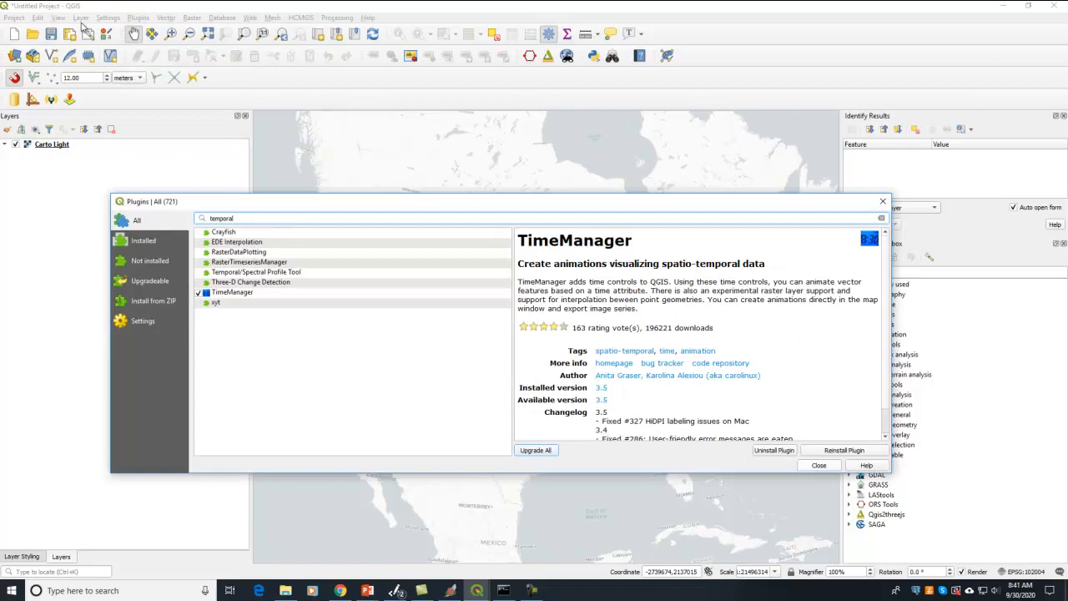
Display the details of the TimeManager plugin among the plugins found for "temporal"
{"action": "double_click", "coordinate": [214, 218]}
{"action": "left_click", "coordinate": [238, 295]}
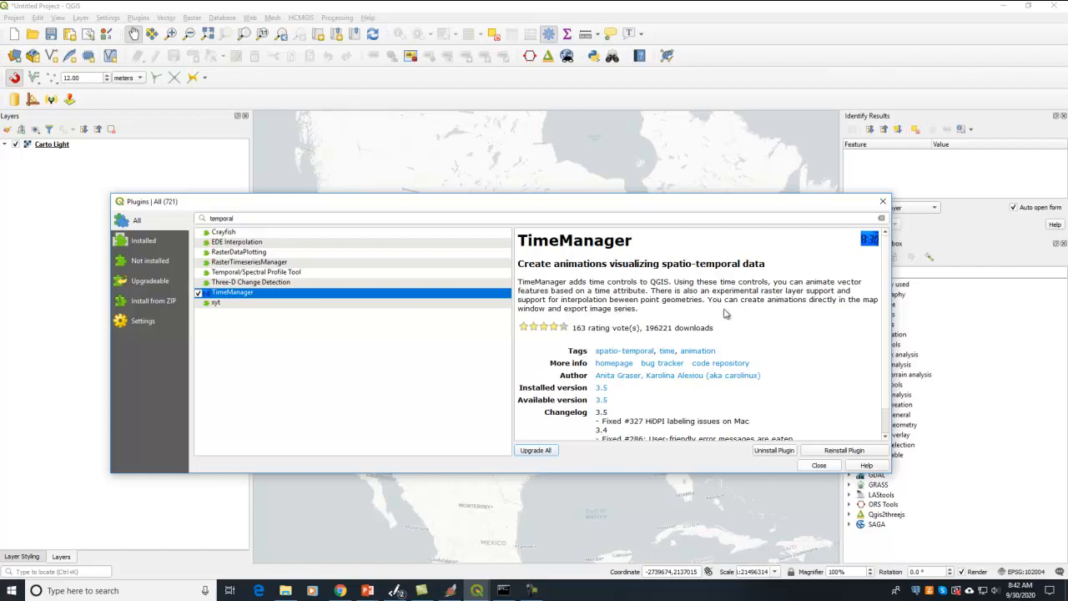
Copy the Code Writer SQL block that builds spatialtable with positiveincrease, deathincrease and hospitalizedincrease into the spatialite_gui query editor
{"action": "key", "text": "alt+Tab"}
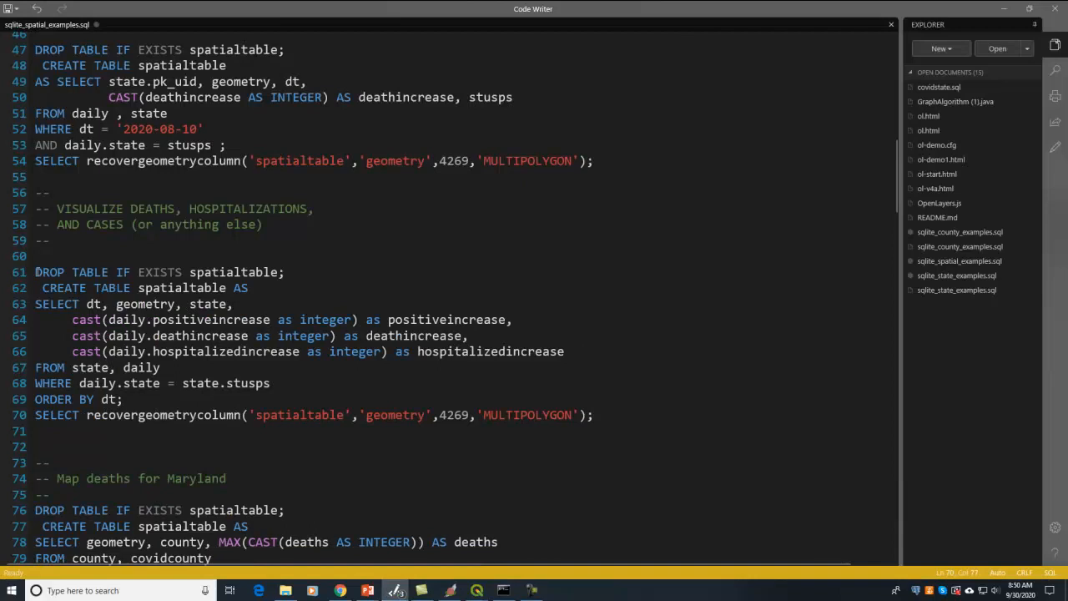
{"action": "left_click_drag", "start_coordinate": [33, 272], "coordinate": [616, 433]}
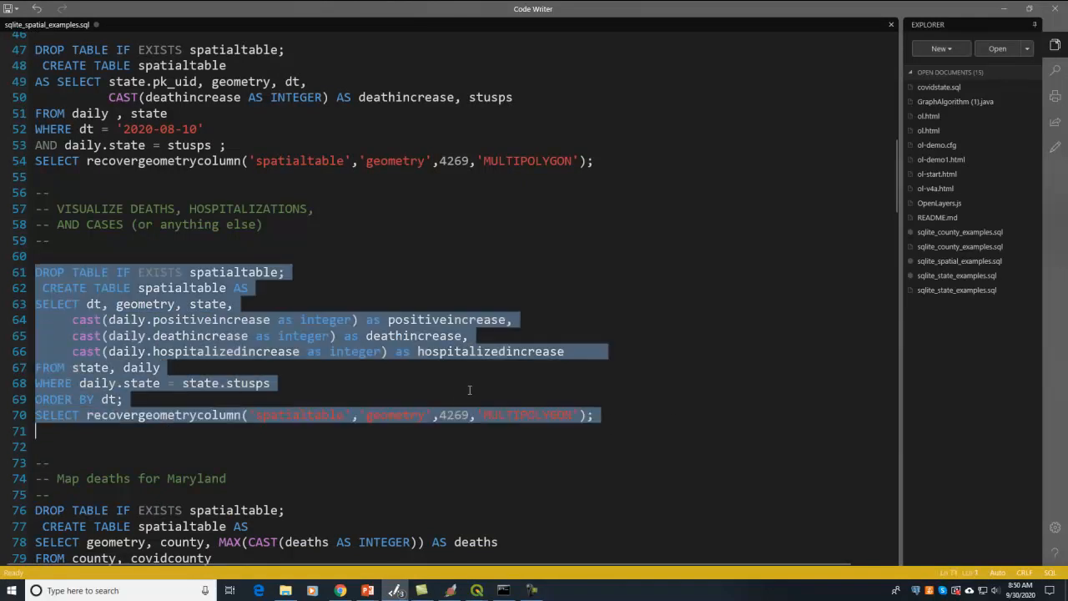
{"action": "key", "text": "alt+Tab"}
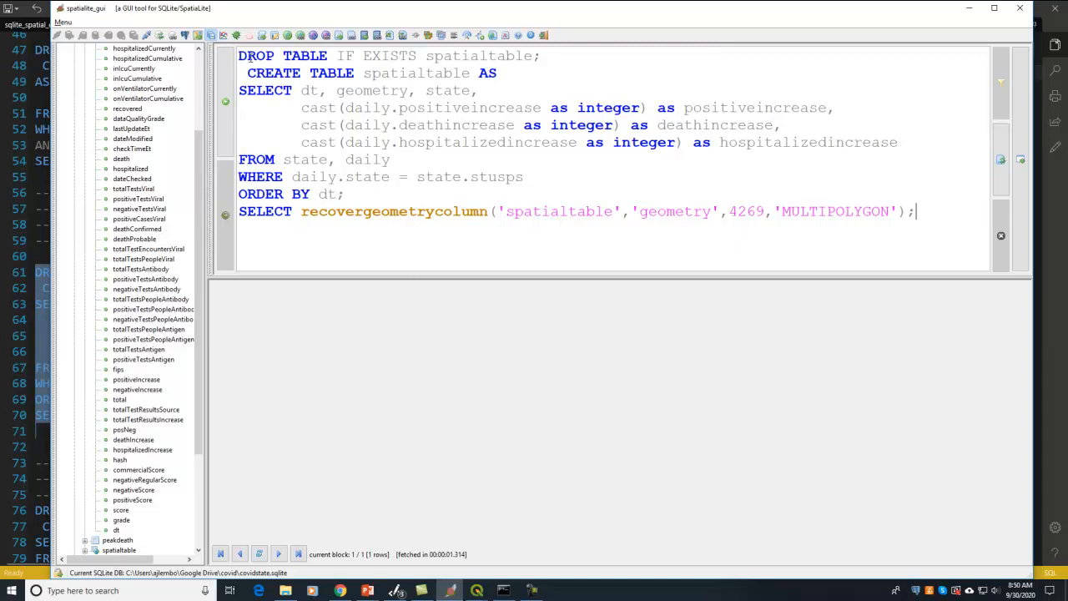
Review the script's statements and run it to recreate spatialtable and recover its MULTIPOLYGON geometry column with SRID 4269
{"action": "left_click", "coordinate": [240, 55]}
{"action": "left_click_drag", "start_coordinate": [240, 55], "coordinate": [509, 67]}
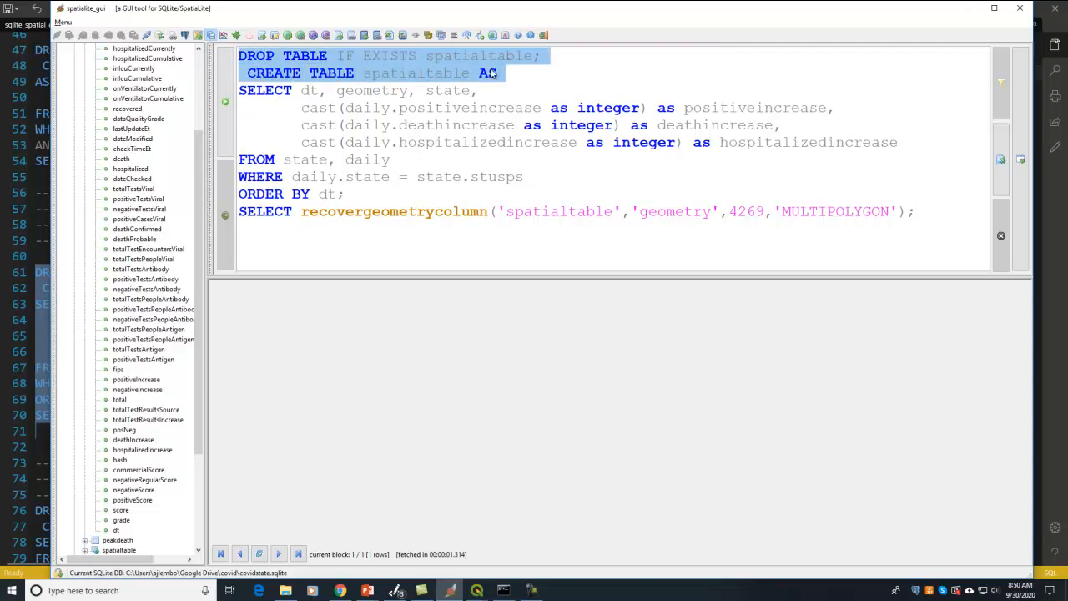
{"action": "left_click_drag", "start_coordinate": [240, 90], "coordinate": [400, 190]}
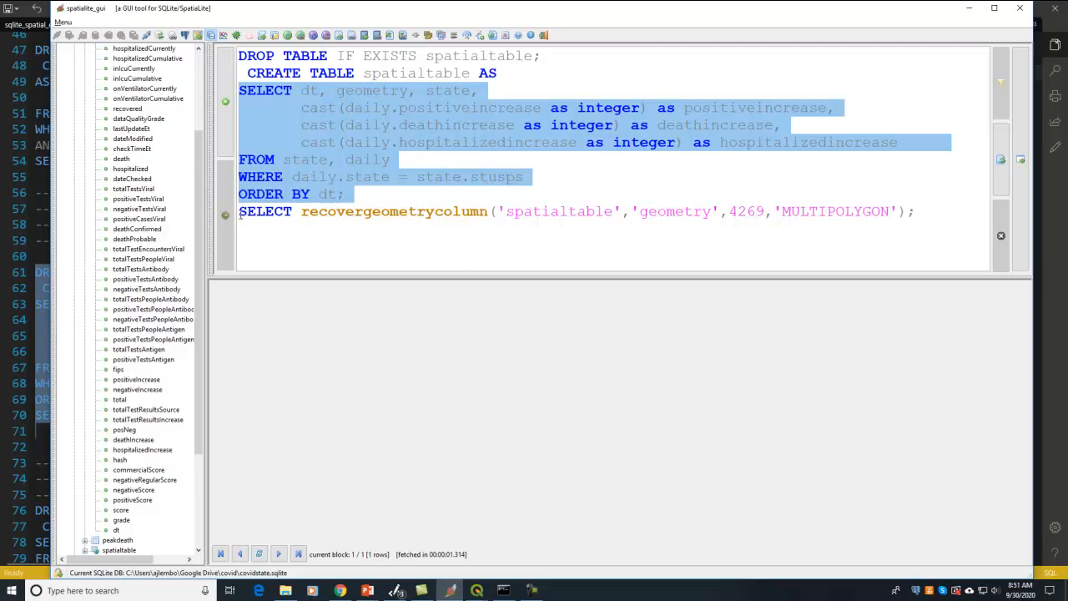
{"action": "left_click_drag", "start_coordinate": [240, 214], "coordinate": [935, 222]}
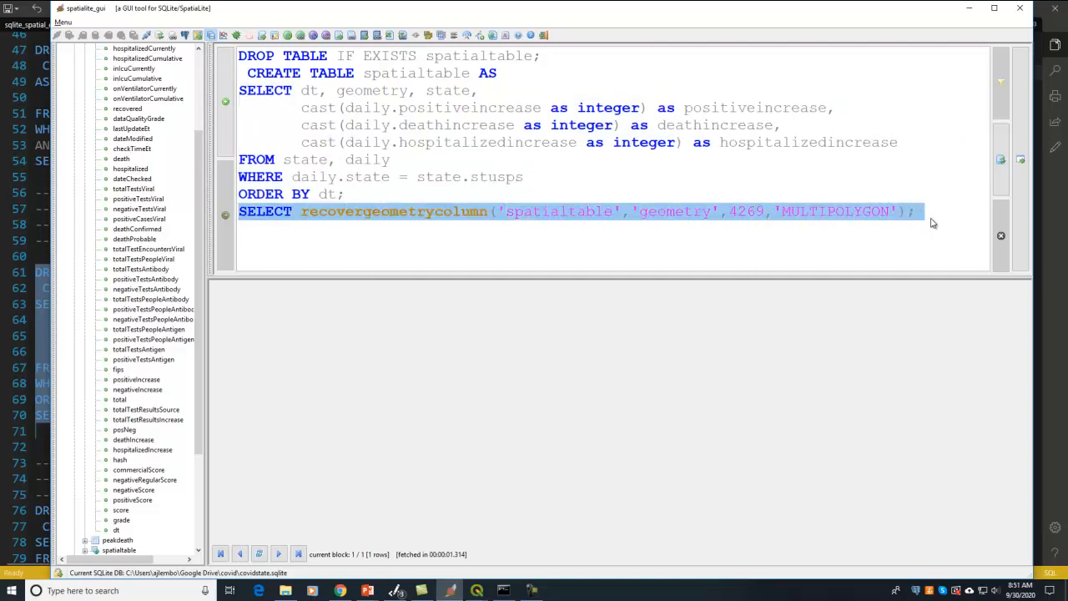
{"action": "left_click", "coordinate": [327, 213]}
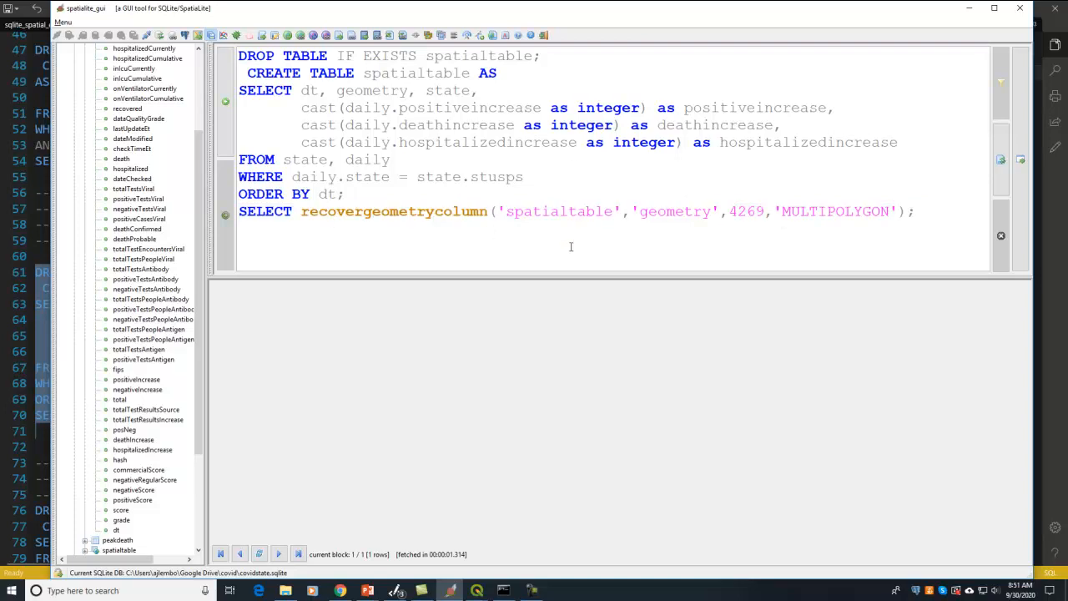
{"action": "left_click", "coordinate": [1021, 160]}
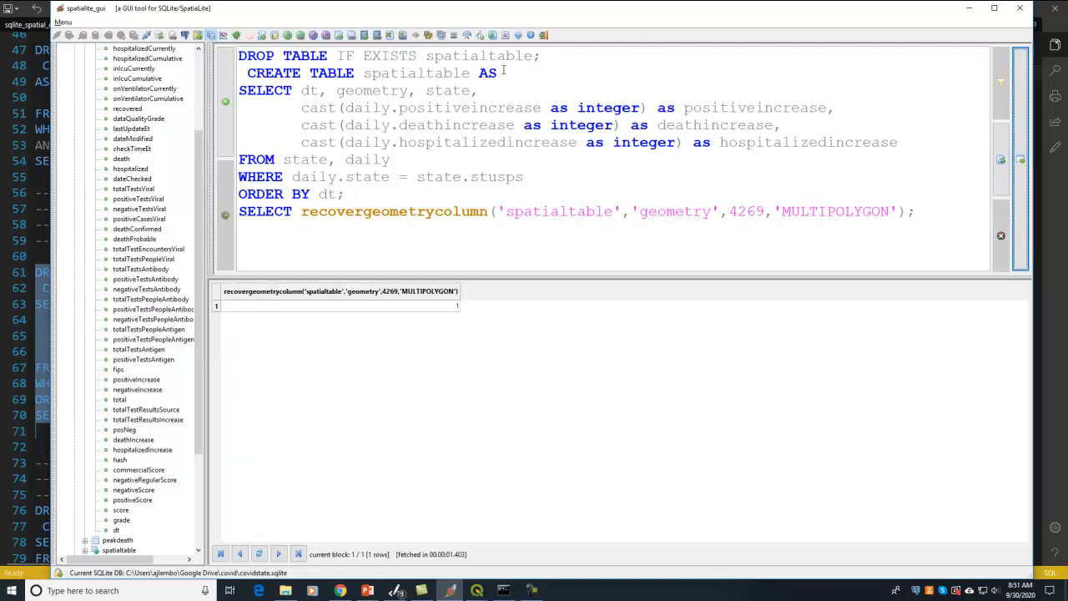
Remove the DROP/CREATE TABLE lines and the recovergeometrycolumn statement, and run the remaining SELECT query alone
{"action": "left_click_drag", "start_coordinate": [503, 73], "coordinate": [154, 34]}
{"action": "key", "text": "Delete"}
{"action": "key", "text": "Delete"}
{"action": "left_click_drag", "start_coordinate": [372, 159], "coordinate": [982, 234]}
{"action": "key", "text": "Delete"}
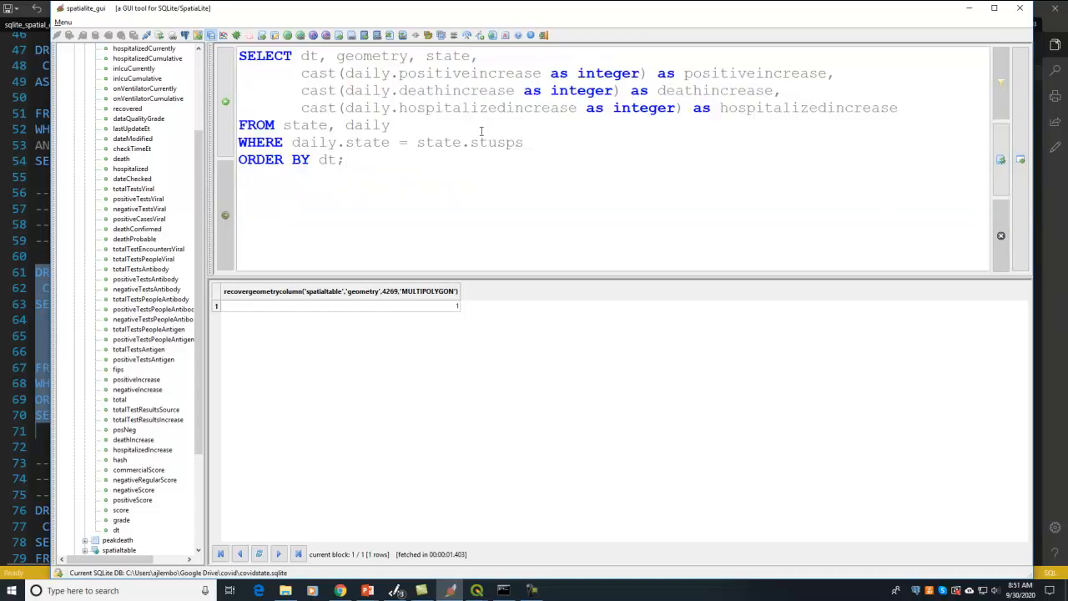
{"action": "left_click", "coordinate": [1018, 137]}
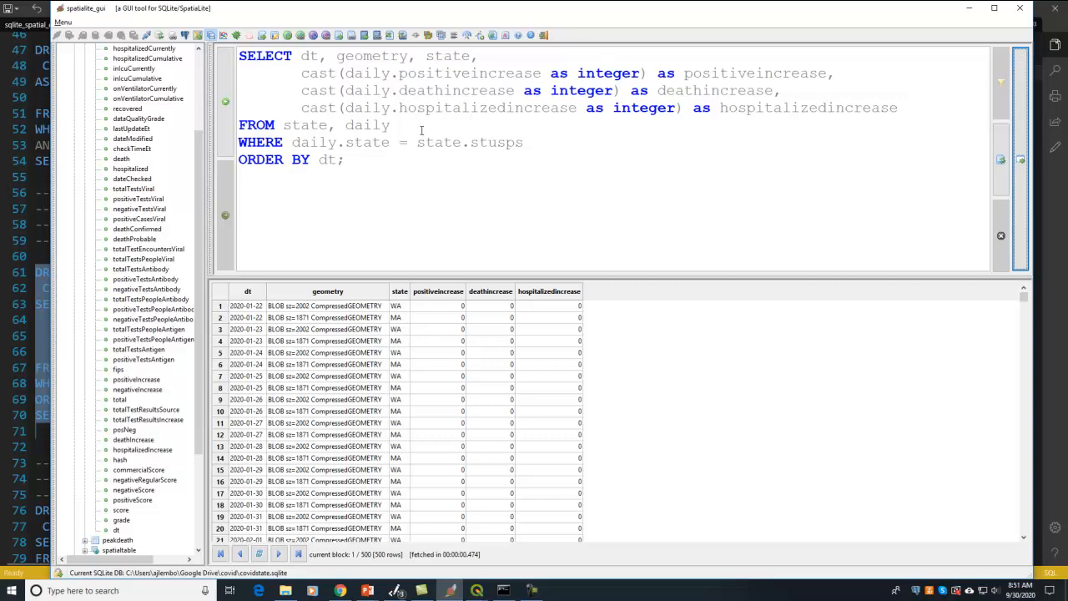
Review the three cast expressions and the FROM clause of the SELECT query
{"action": "double_click", "coordinate": [317, 73]}
{"action": "double_click", "coordinate": [317, 90]}
{"action": "double_click", "coordinate": [317, 107]}
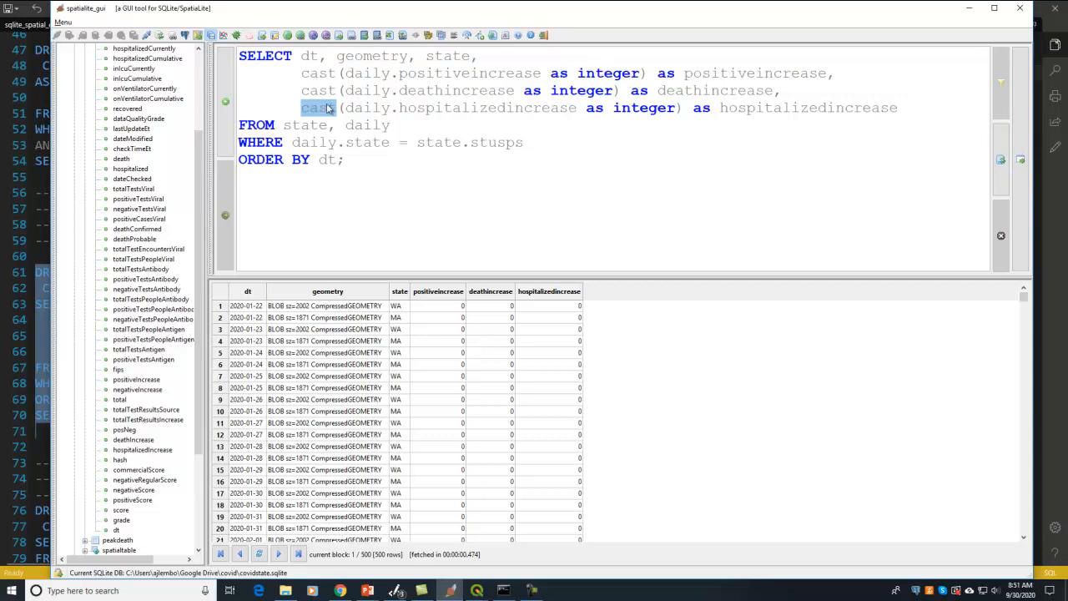
{"action": "left_click", "coordinate": [290, 125]}
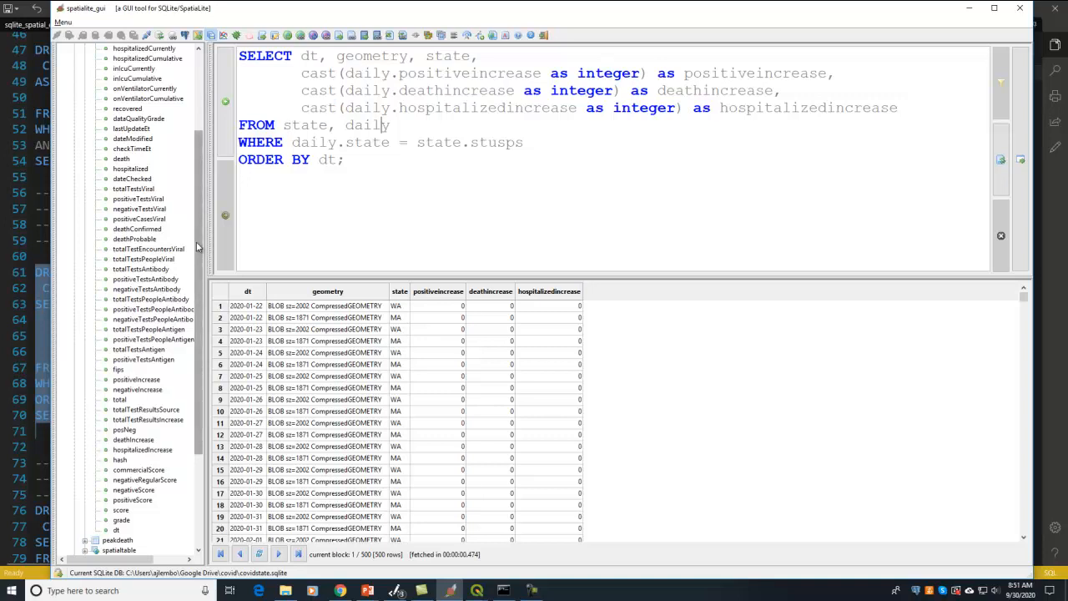
Collapse the daily table, expand the state table, and view a map preview of its geometry column
{"action": "scroll", "coordinate": [197, 169], "scroll_direction": "up", "scroll_amount": 3}
{"action": "scroll", "coordinate": [197, 169], "scroll_direction": "up", "scroll_amount": 1}
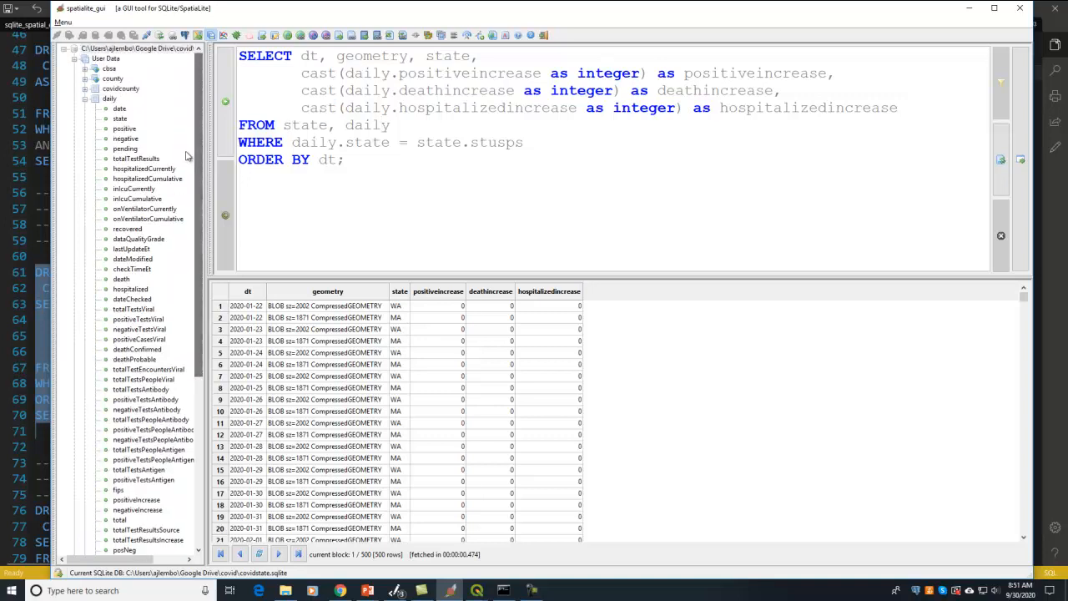
{"action": "left_click", "coordinate": [85, 99]}
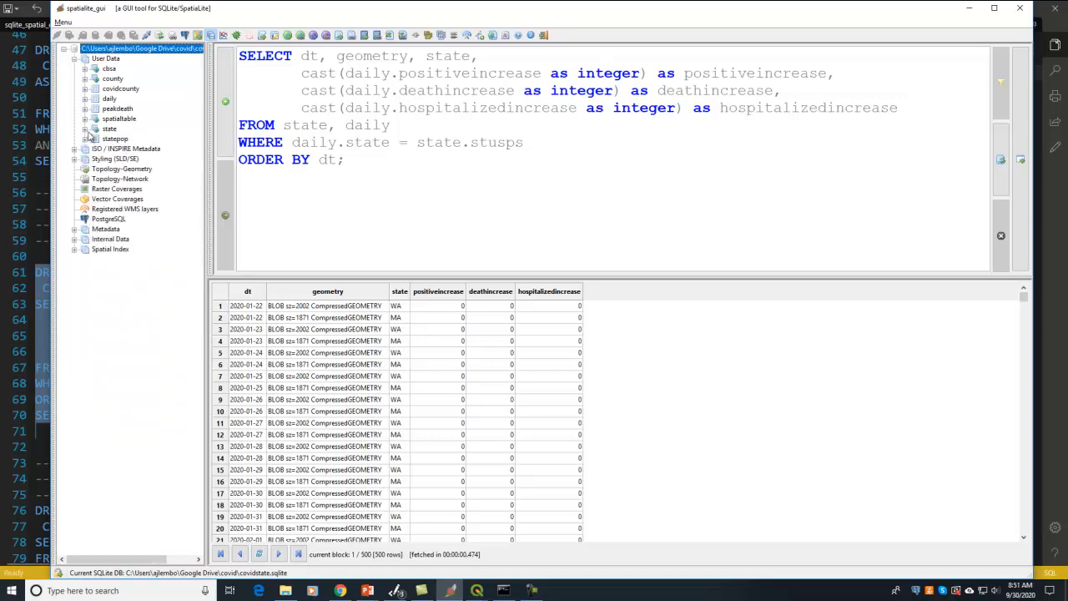
{"action": "left_click", "coordinate": [85, 129]}
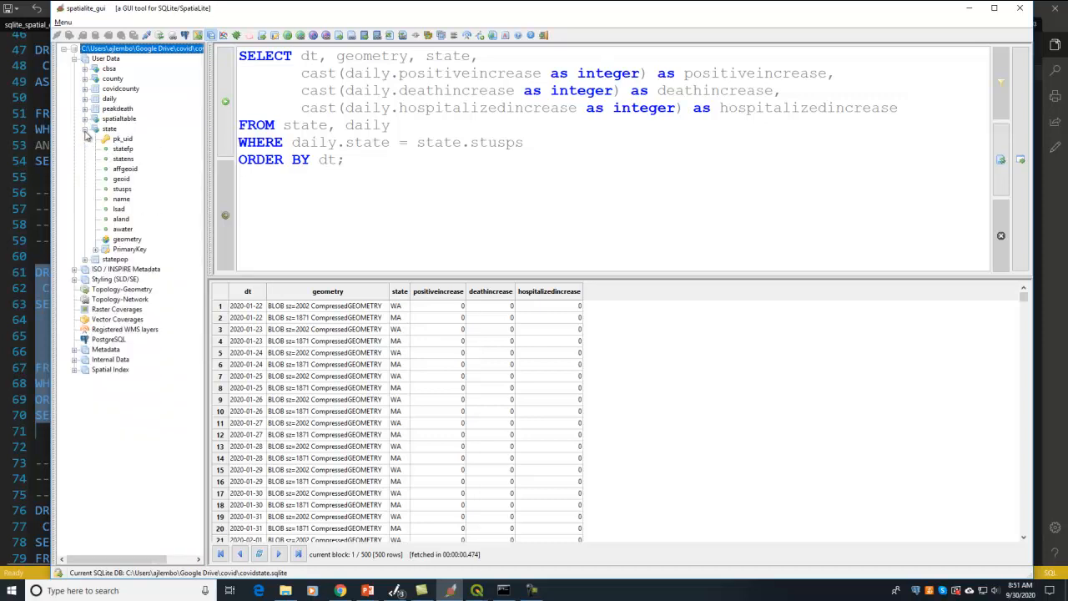
{"action": "right_click", "coordinate": [140, 240]}
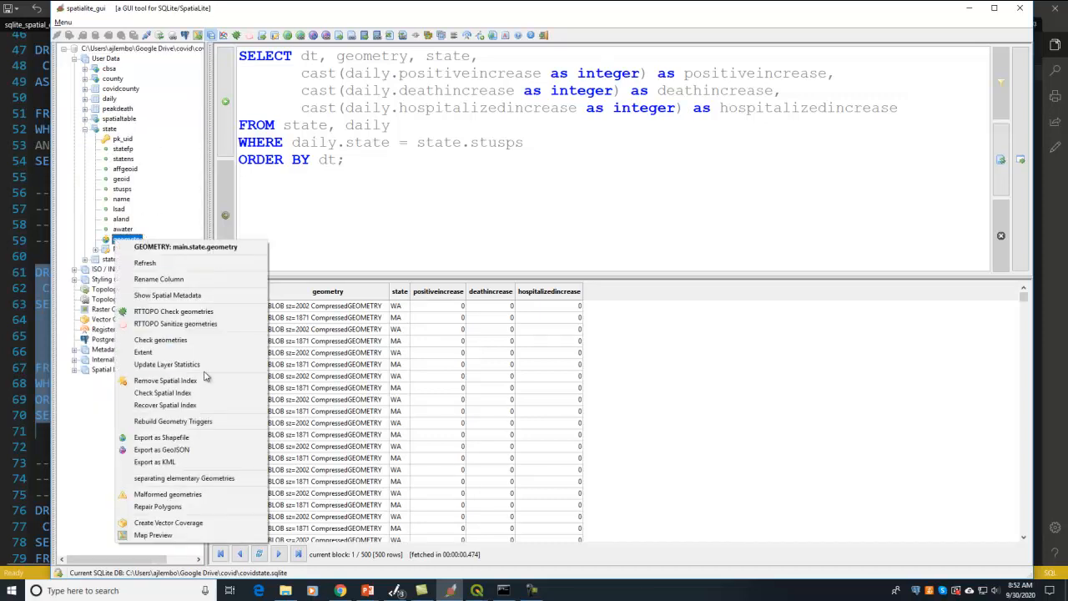
{"action": "left_click", "coordinate": [157, 535]}
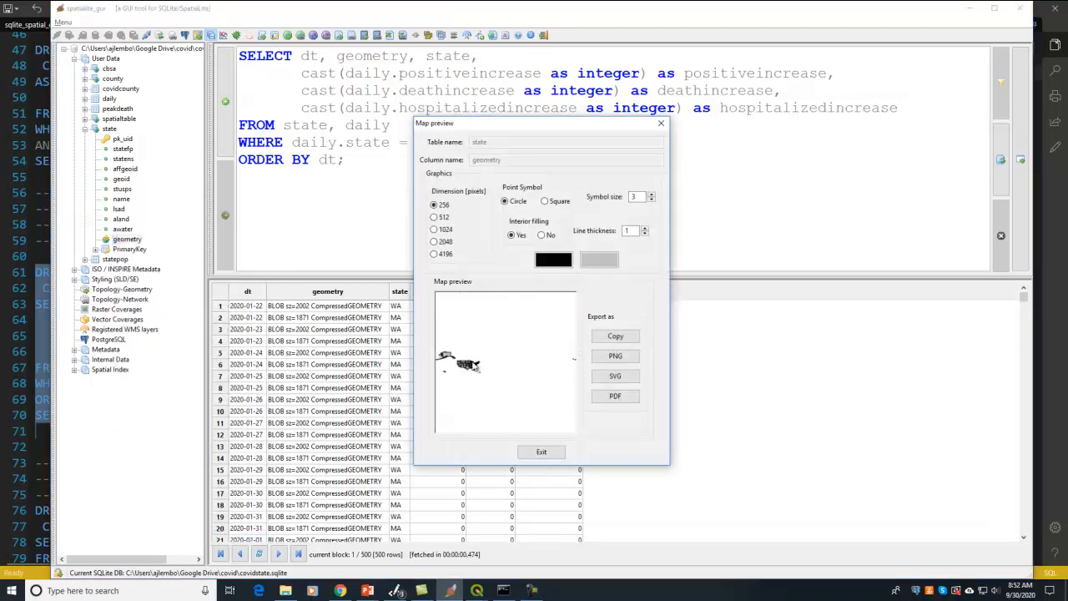
{"action": "left_click", "coordinate": [543, 452]}
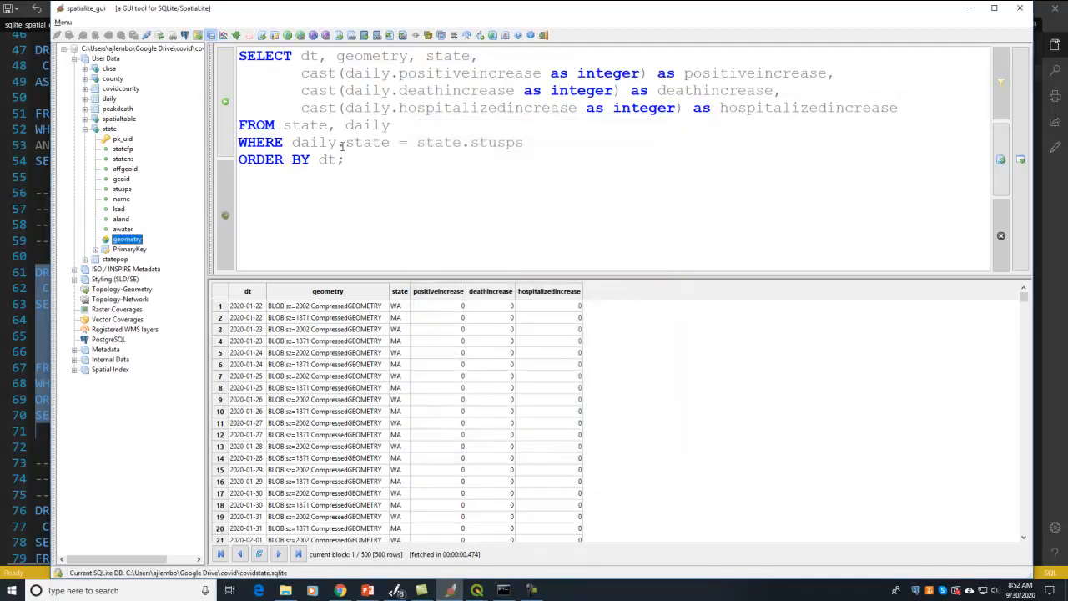
Examine the query's join condition and the daily positive, death and hospitalized increases per state through to the last fetched row
{"action": "left_click_drag", "start_coordinate": [343, 143], "coordinate": [377, 142]}
{"action": "left_click", "coordinate": [300, 143]}
{"action": "scroll", "coordinate": [665, 320], "scroll_direction": "down", "scroll_amount": 20}
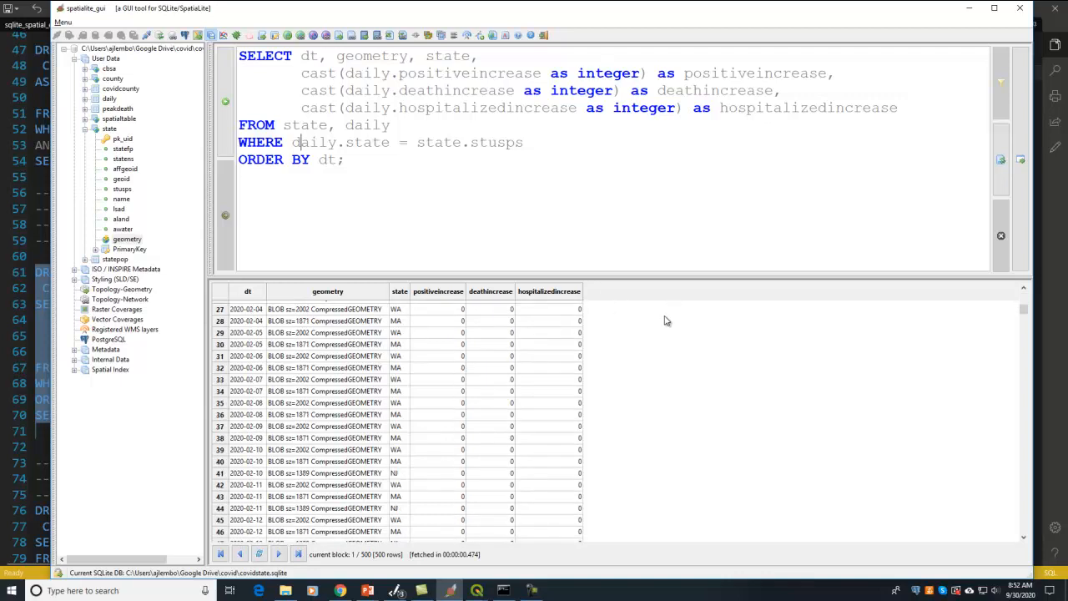
{"action": "scroll", "coordinate": [665, 321], "scroll_direction": "down", "scroll_amount": 19}
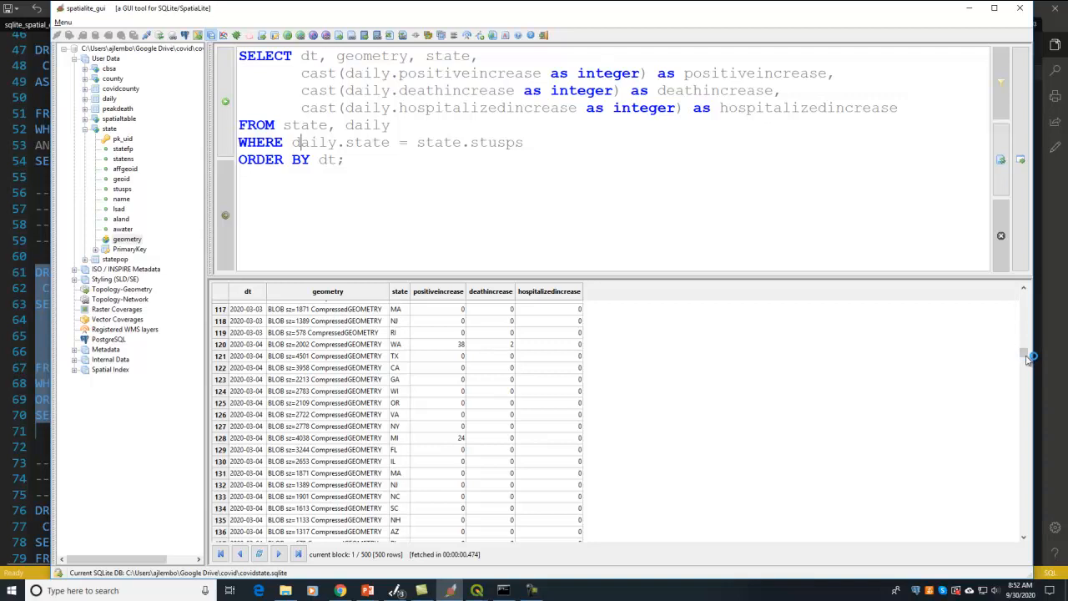
{"action": "left_click_drag", "start_coordinate": [1029, 354], "coordinate": [1024, 372]}
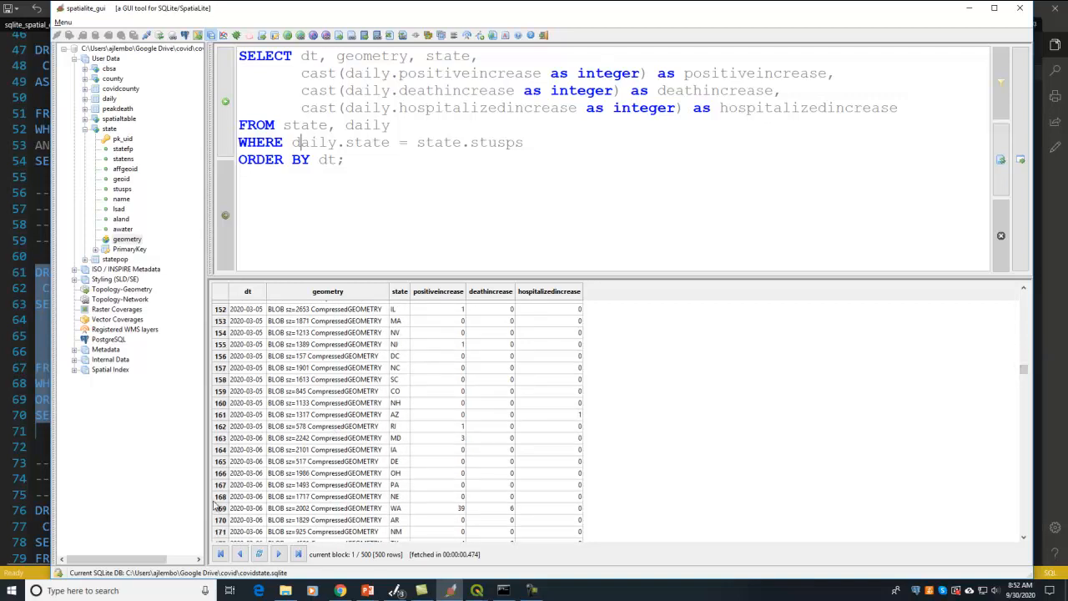
{"action": "left_click", "coordinate": [450, 509]}
{"action": "left_click", "coordinate": [500, 511]}
{"action": "left_click_drag", "start_coordinate": [1024, 369], "coordinate": [1024, 381]}
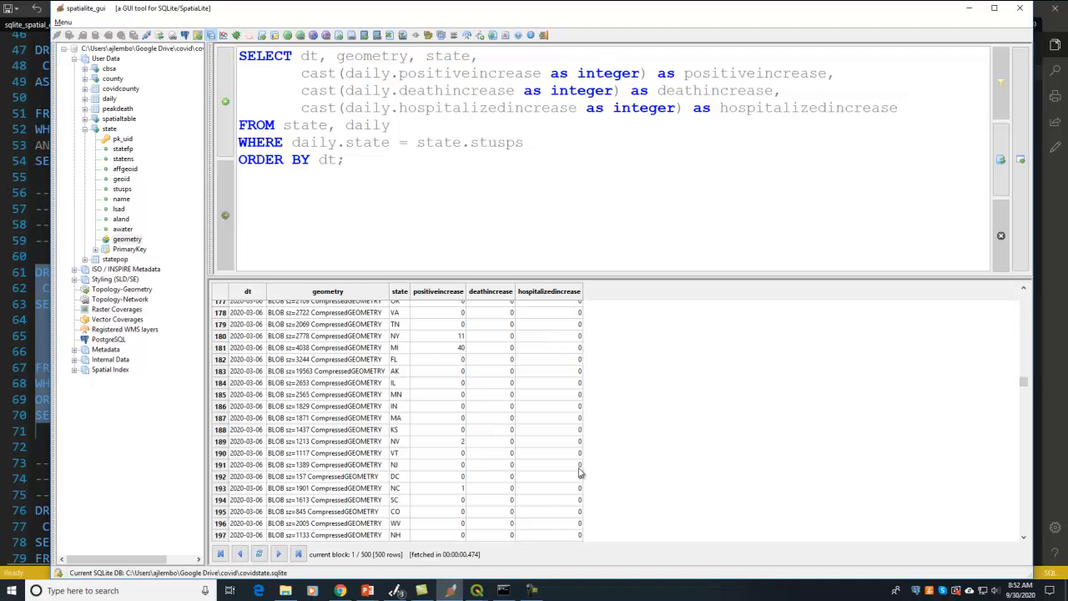
{"action": "left_click_drag", "start_coordinate": [1026, 386], "coordinate": [1030, 475]}
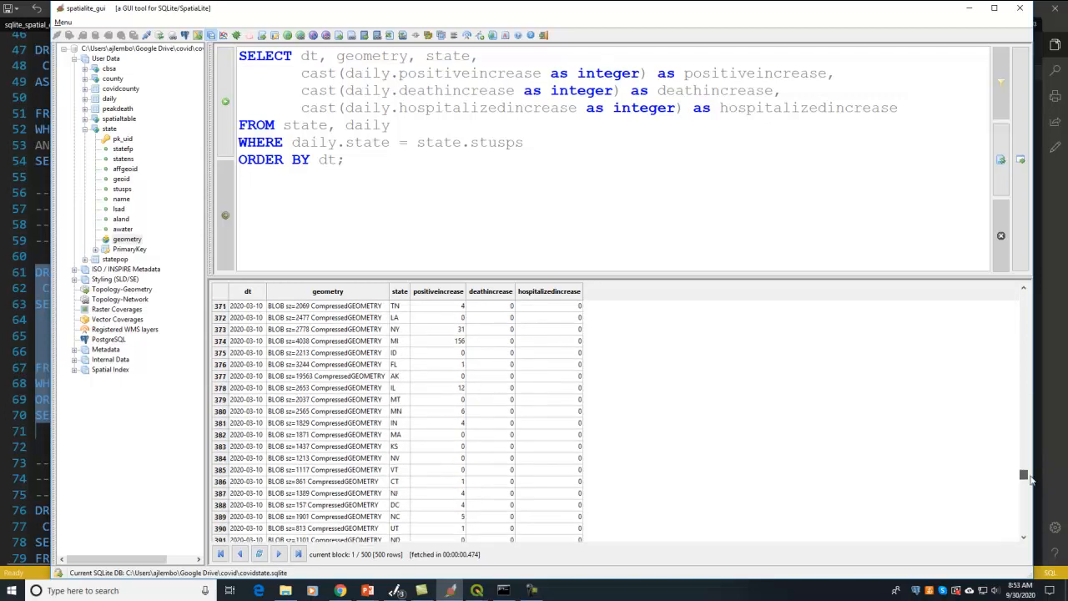
{"action": "left_click_drag", "start_coordinate": [1024, 519], "coordinate": [1019, 512]}
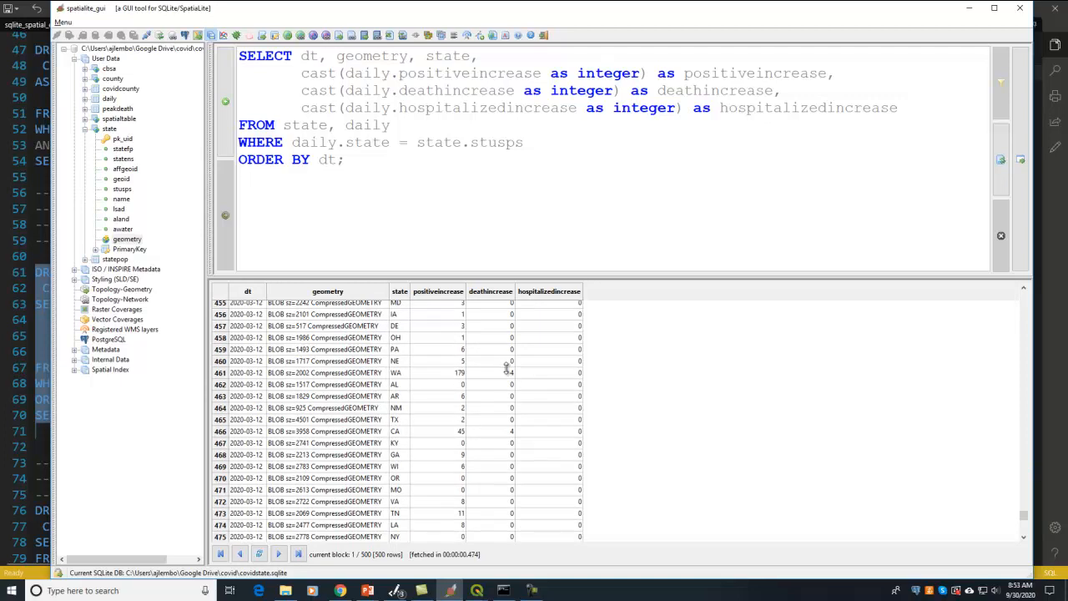
{"action": "scroll", "coordinate": [659, 493], "scroll_direction": "down", "scroll_amount": 9}
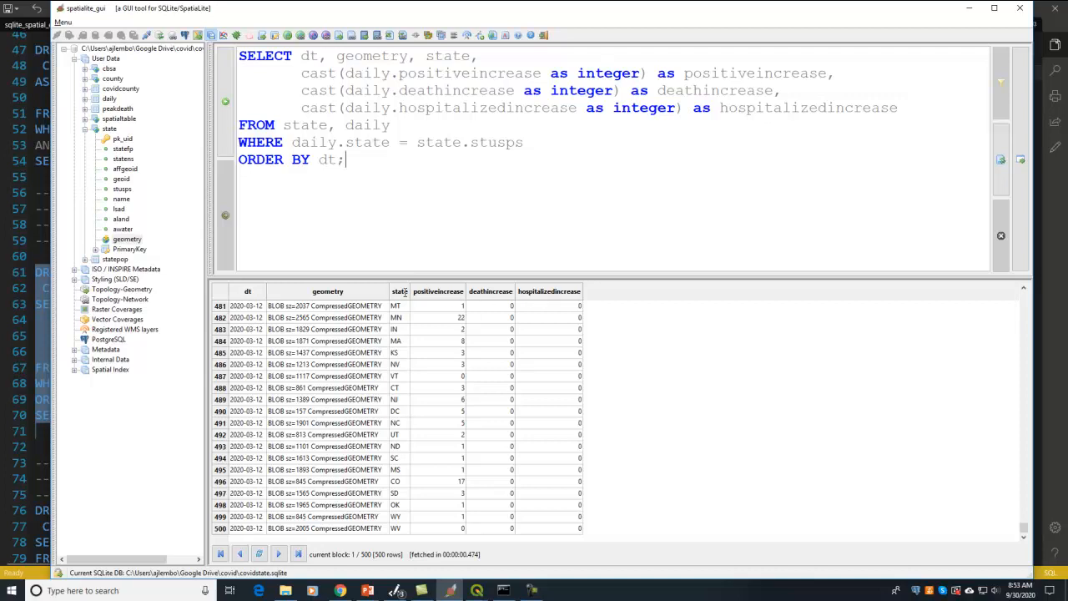
Switch to QGIS and add the spatialtable layer from the covidstate.sqlite SpatiaLite connection
{"action": "key", "text": "alt+Tab"}
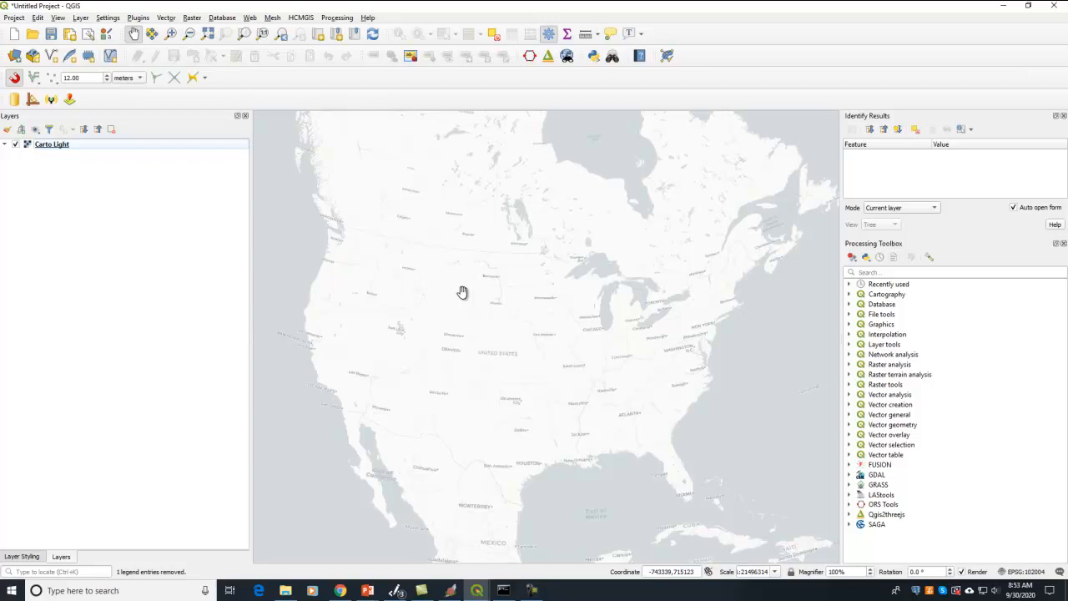
{"action": "key", "text": "ctrl+shift+l"}
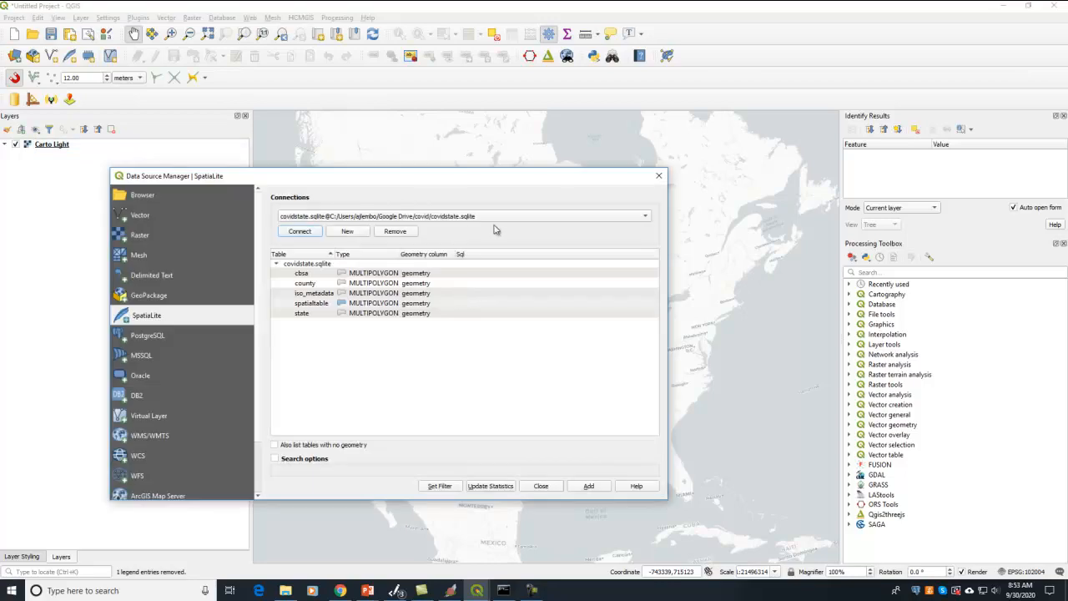
{"action": "left_click", "coordinate": [300, 232]}
{"action": "left_click", "coordinate": [360, 306]}
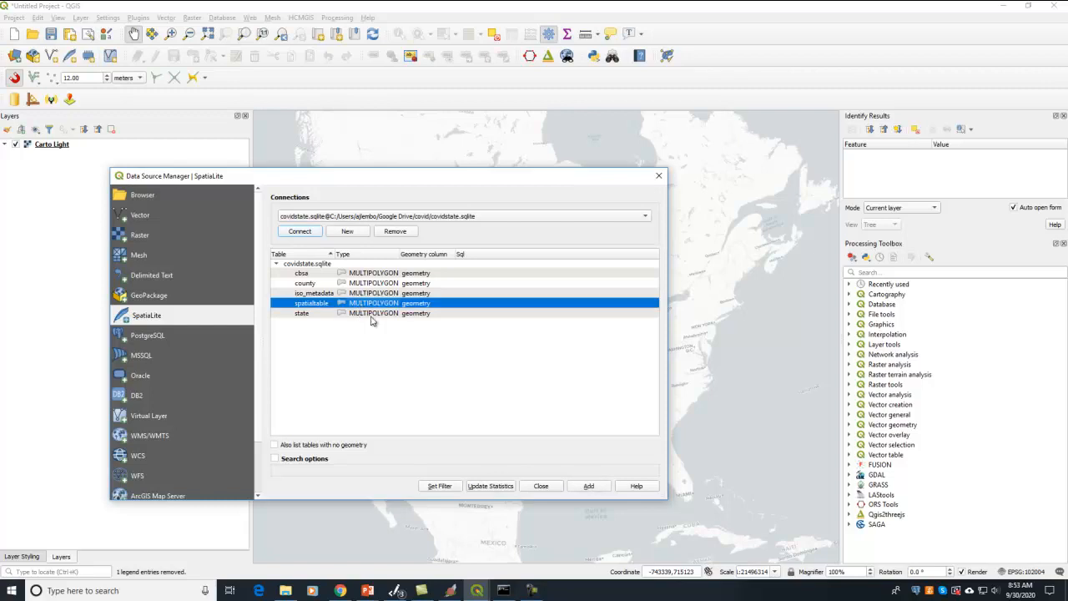
{"action": "left_click", "coordinate": [582, 489]}
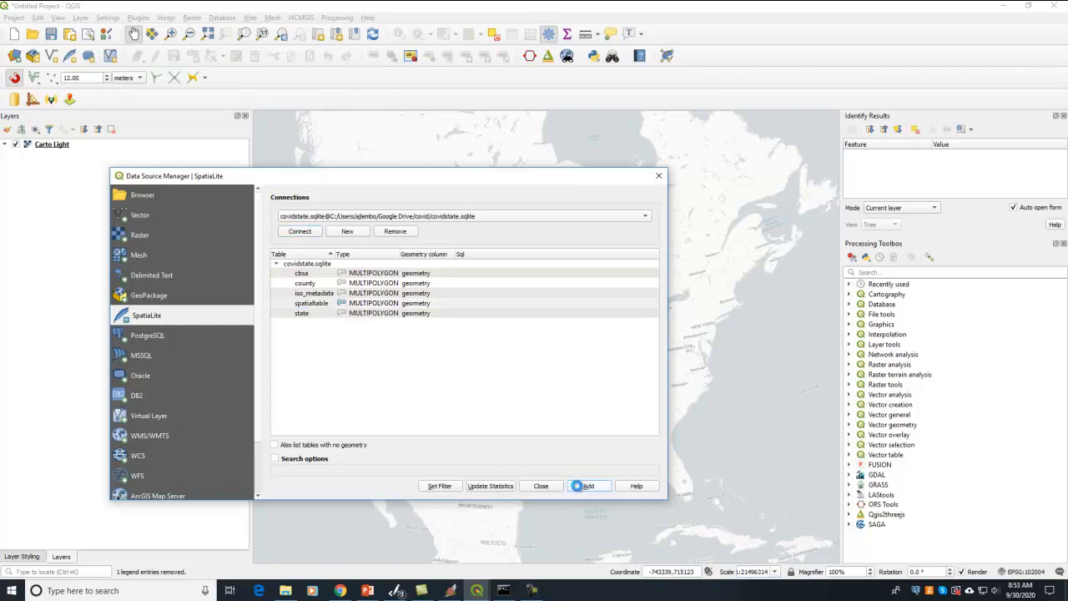
{"action": "left_click", "coordinate": [540, 487]}
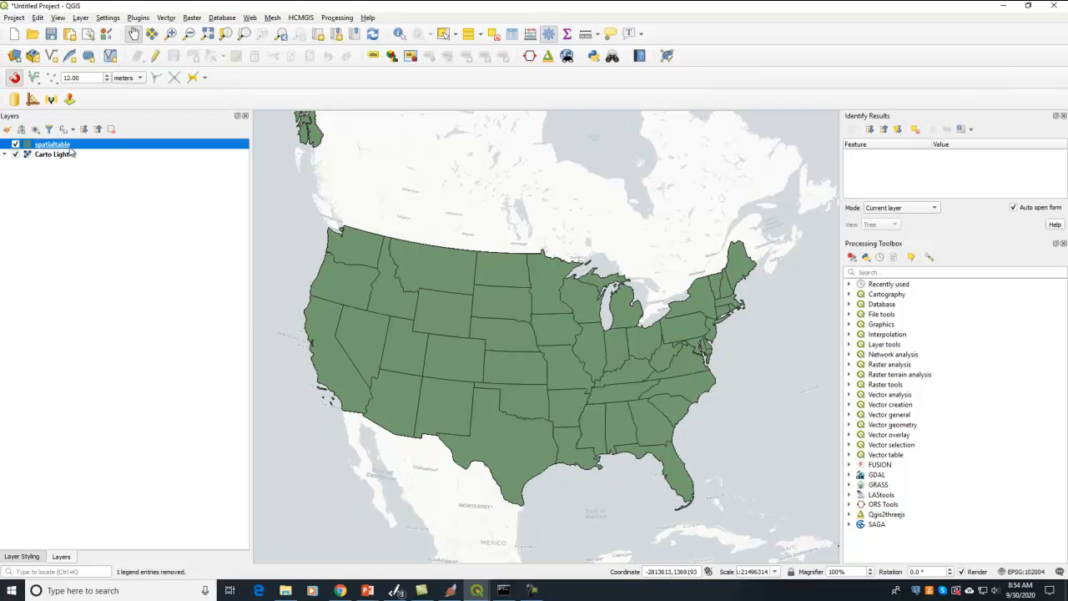
Style the spatialtable layer with a Graduated renderer based on the positiveincrease column
{"action": "left_click", "coordinate": [6, 130]}
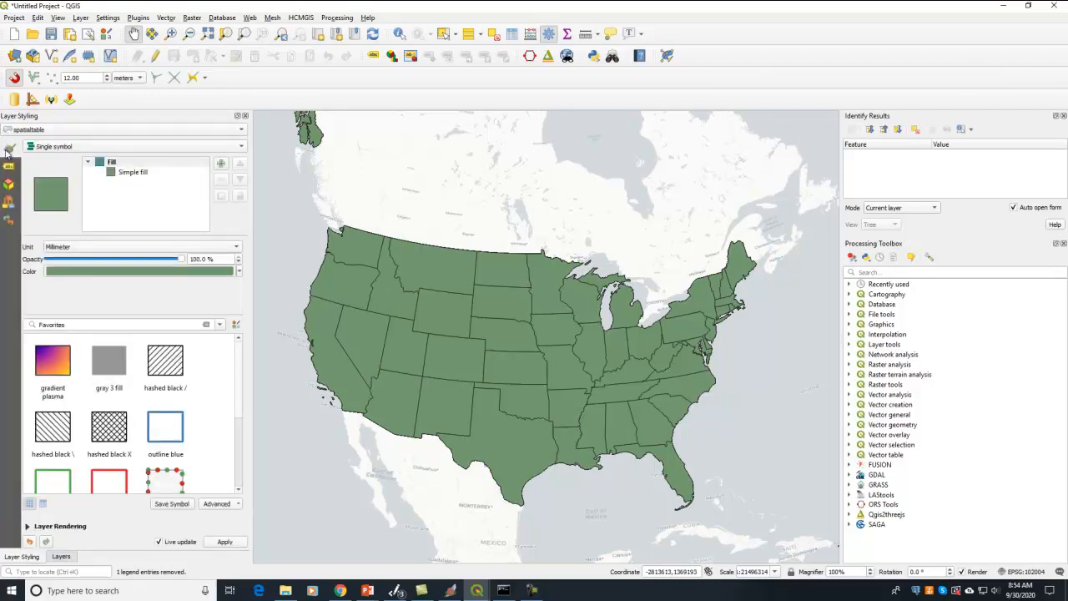
{"action": "left_click", "coordinate": [57, 148]}
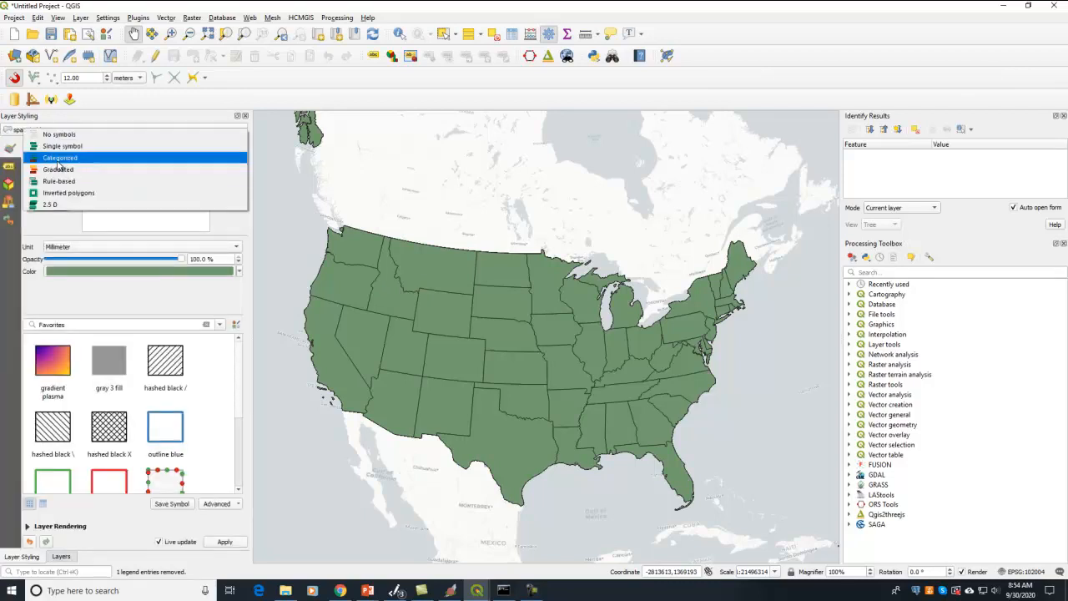
{"action": "left_click", "coordinate": [57, 170]}
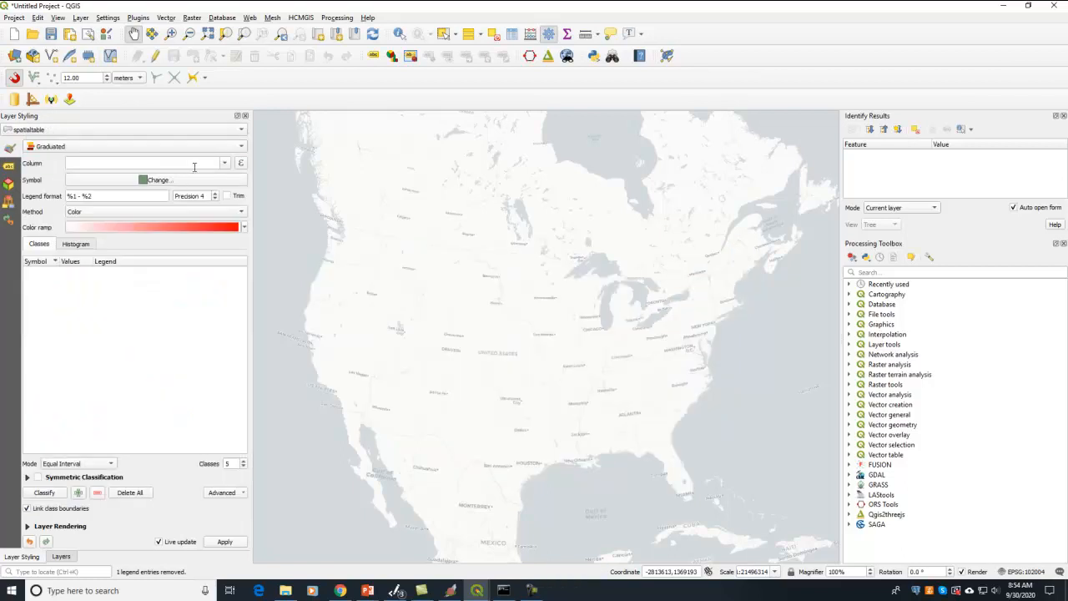
{"action": "left_click", "coordinate": [223, 164]}
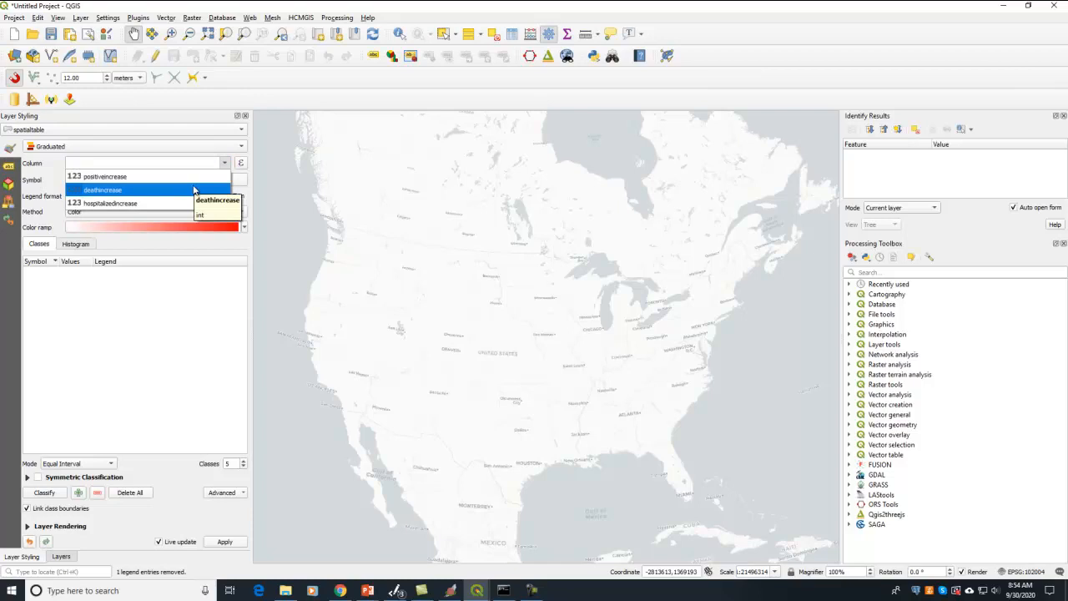
{"action": "left_click", "coordinate": [194, 177]}
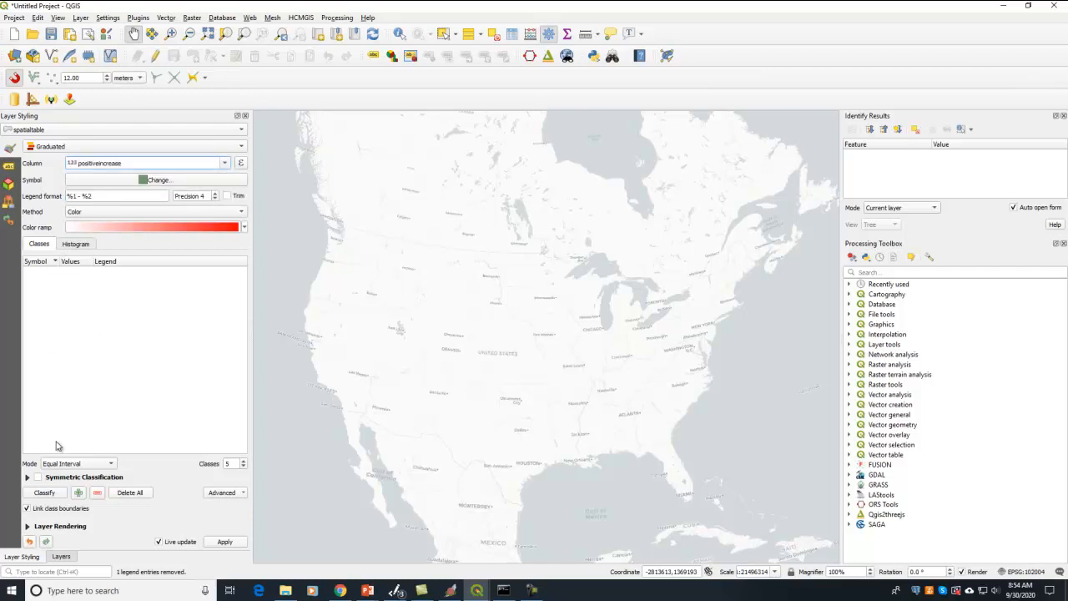
Classify the positive increases into 7 classes using the Natural Breaks (Jenks) mode
{"action": "left_click", "coordinate": [243, 465]}
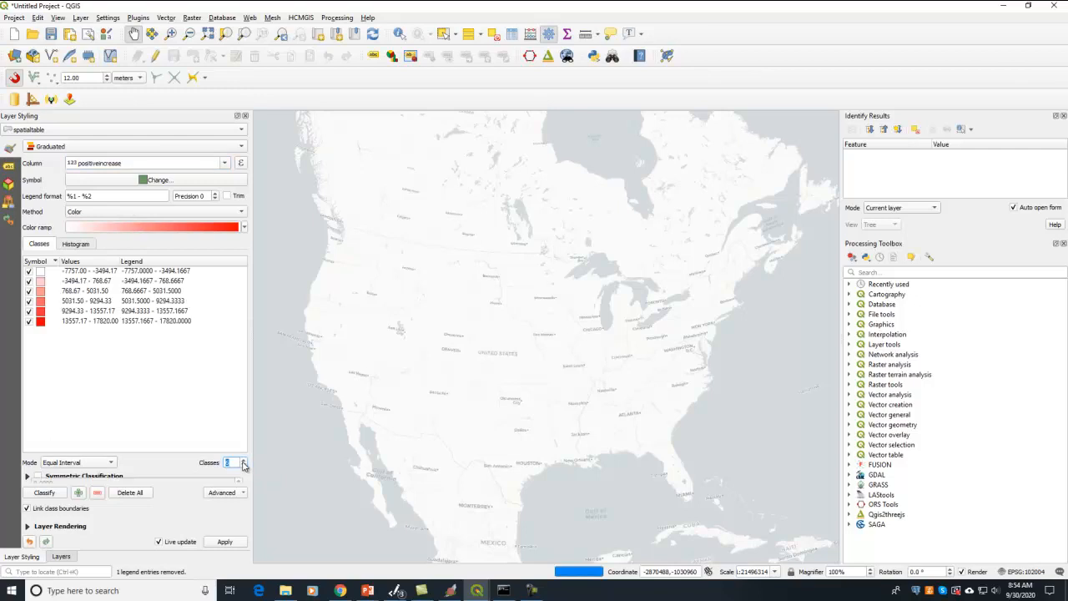
{"action": "left_click", "coordinate": [242, 465]}
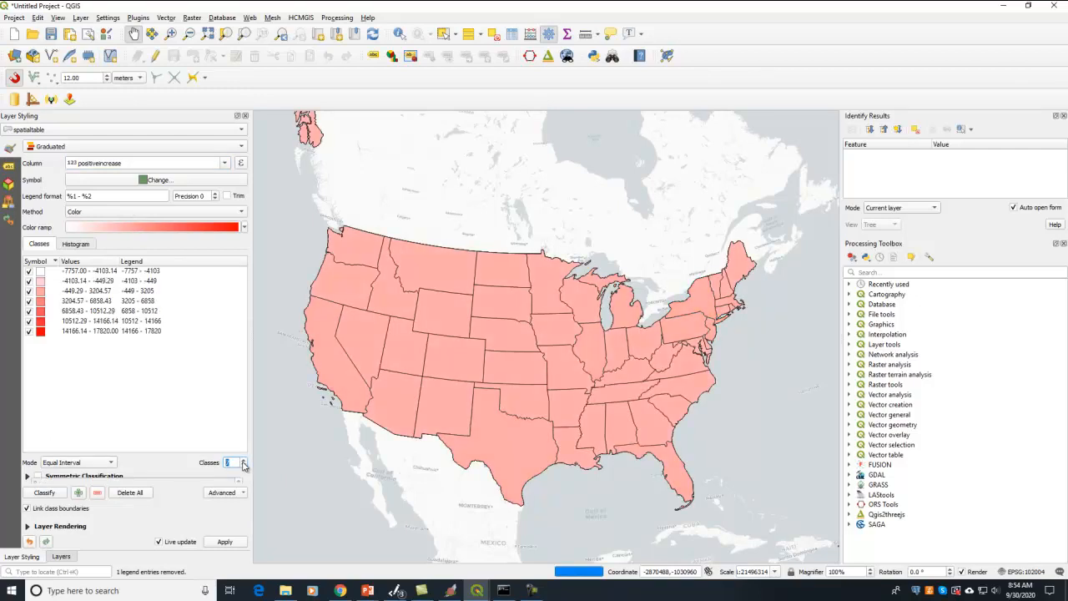
{"action": "left_click", "coordinate": [74, 463]}
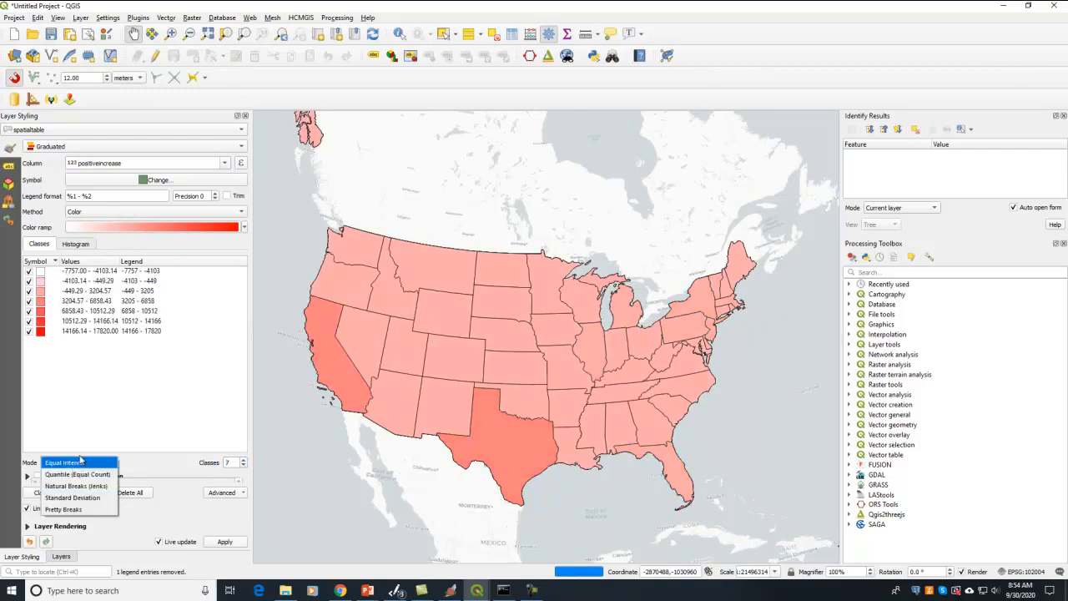
{"action": "left_click", "coordinate": [74, 486]}
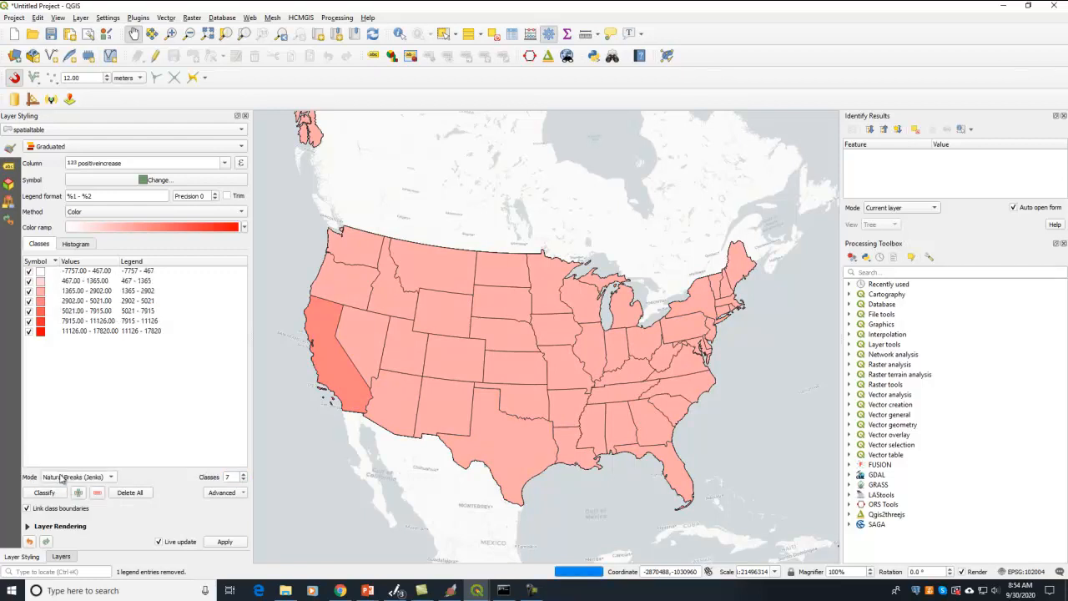
{"action": "left_click", "coordinate": [44, 492]}
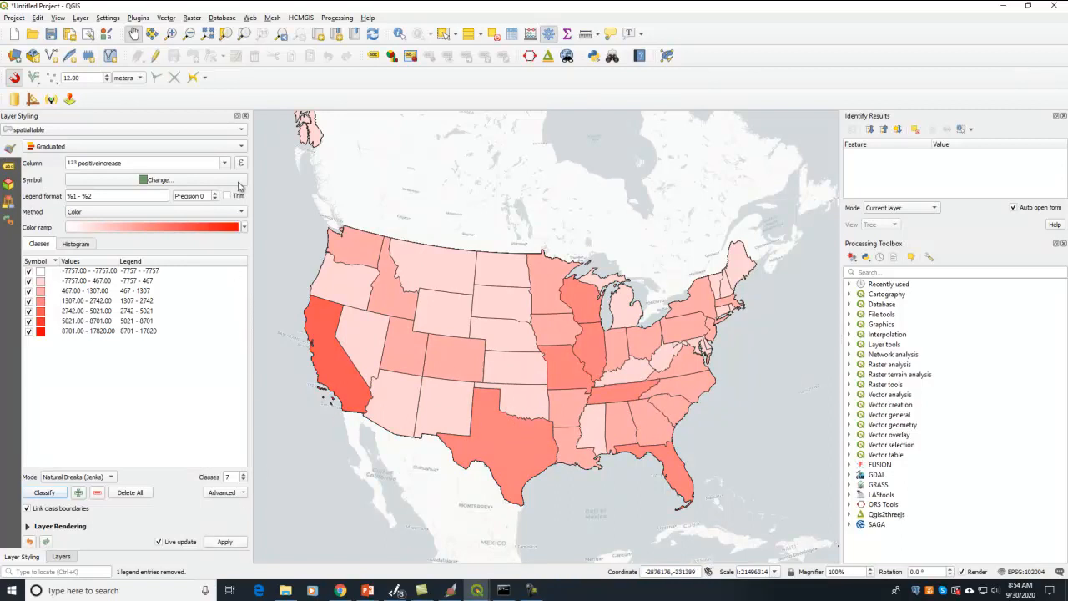
Open the TimeManager settings and add the spatialtable layer with dt as its start time
{"action": "left_click", "coordinate": [140, 18]}
{"action": "mouse_move", "coordinate": [234, 71]}
{"action": "left_click", "coordinate": [333, 71]}
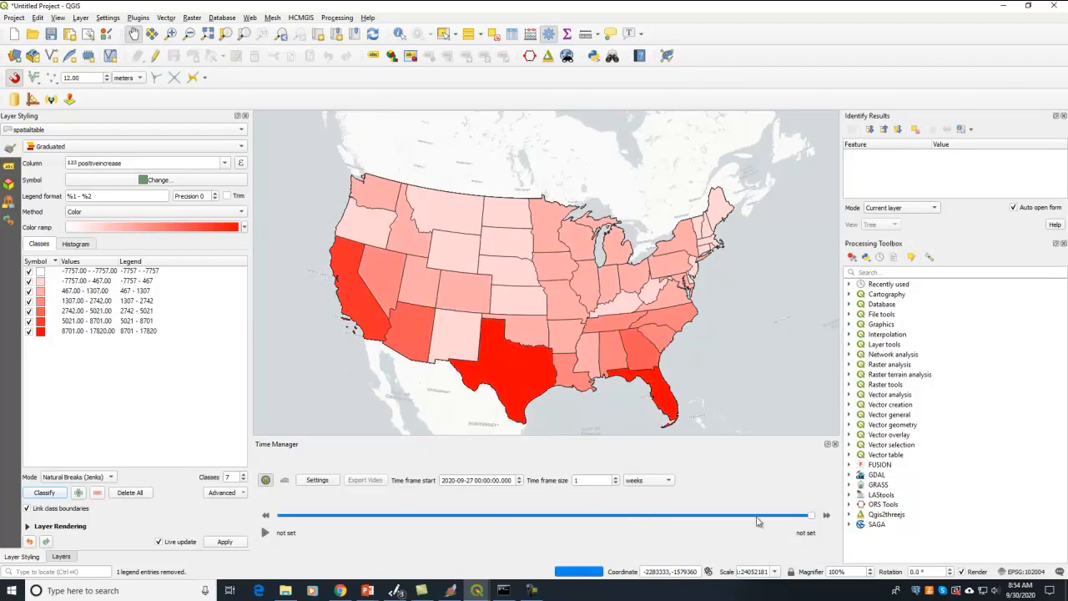
{"action": "left_click", "coordinate": [328, 481]}
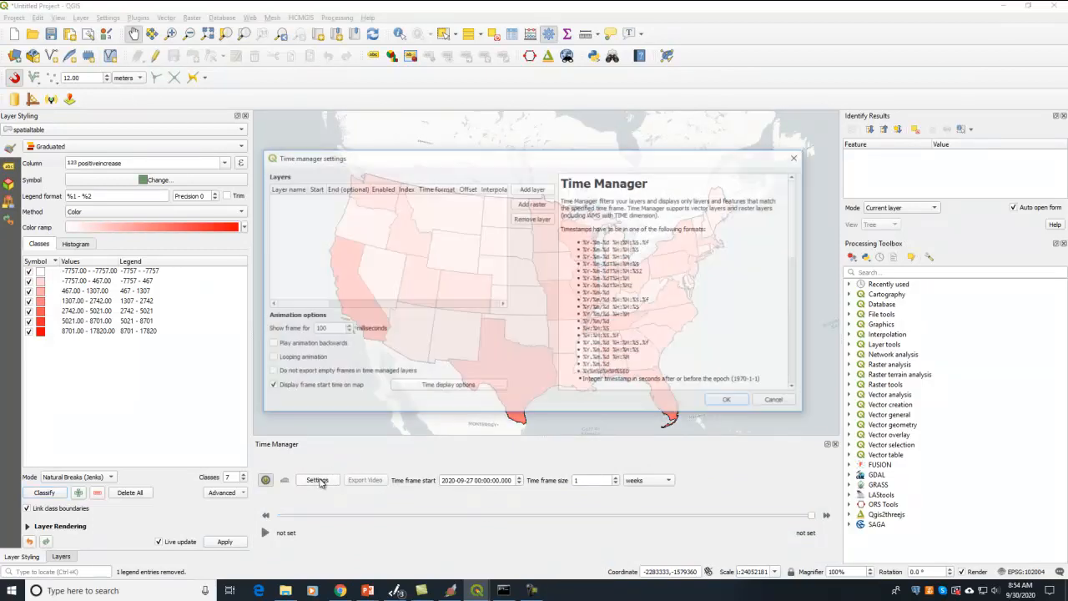
{"action": "left_click", "coordinate": [531, 188]}
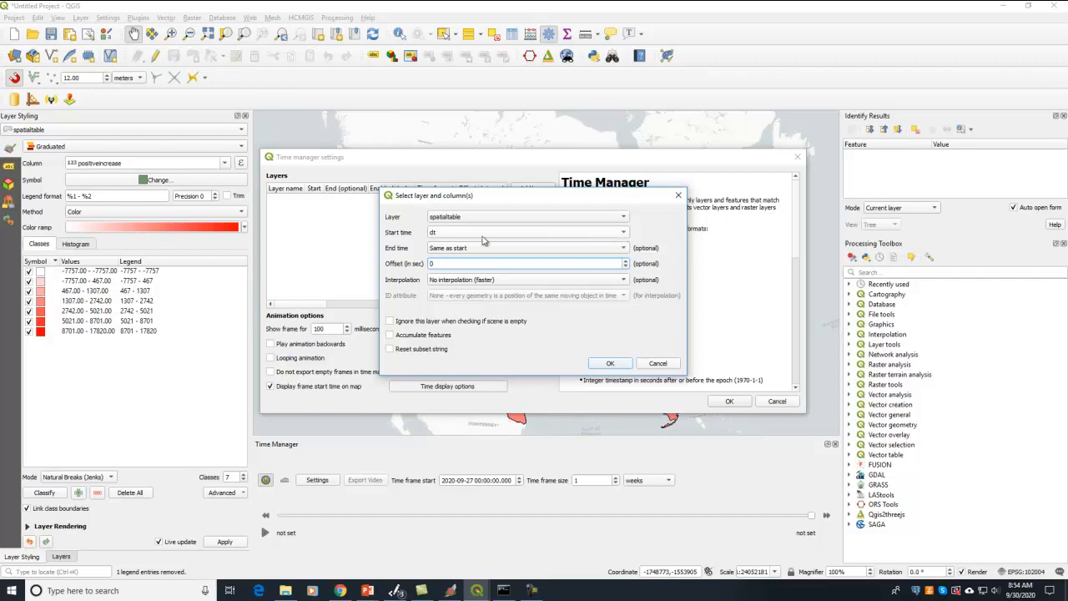
{"action": "left_click", "coordinate": [606, 364]}
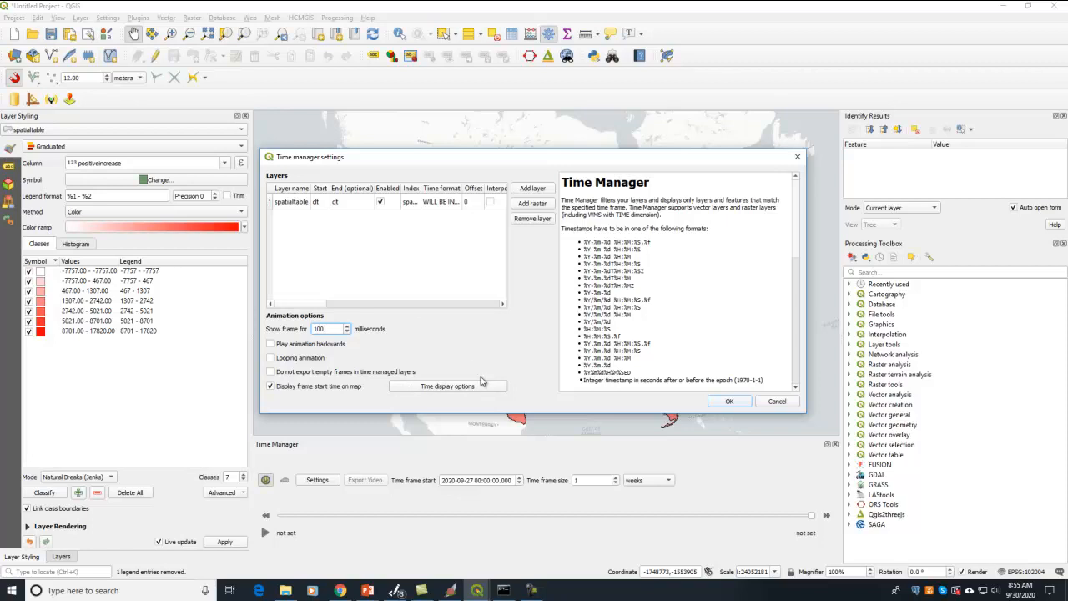
{"action": "left_click", "coordinate": [729, 402]}
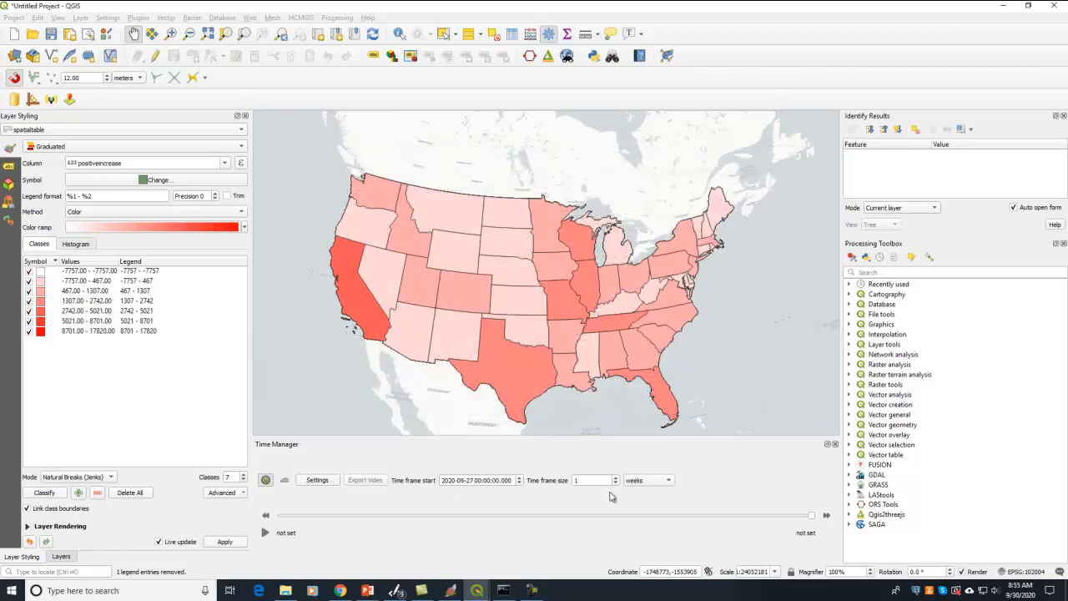
Check the available time frame units and play the positive-increase animation from about 2020-02-16
{"action": "left_click", "coordinate": [591, 480]}
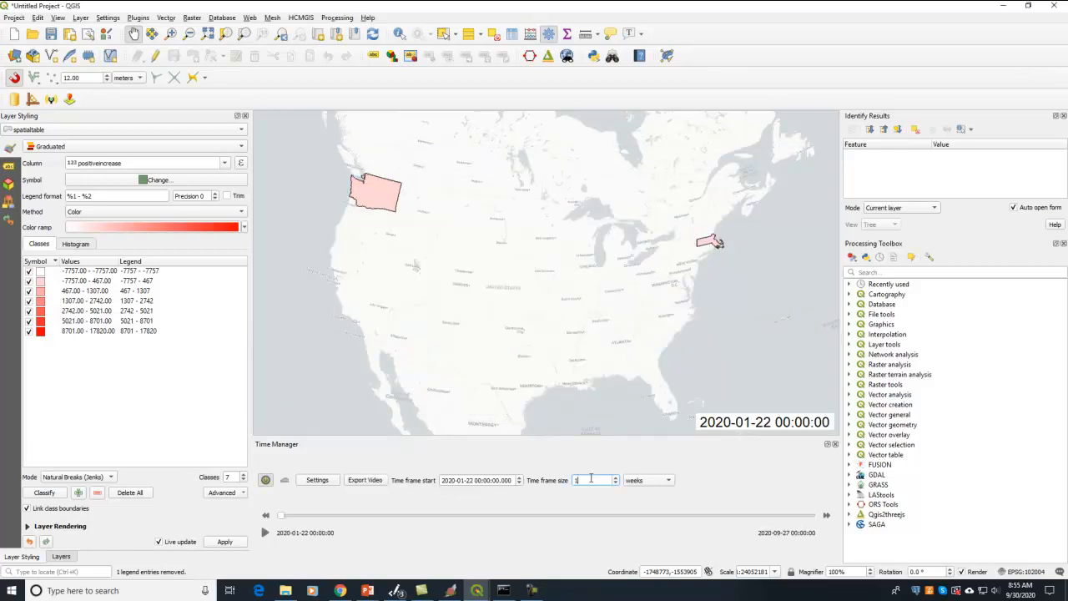
{"action": "left_click", "coordinate": [655, 482]}
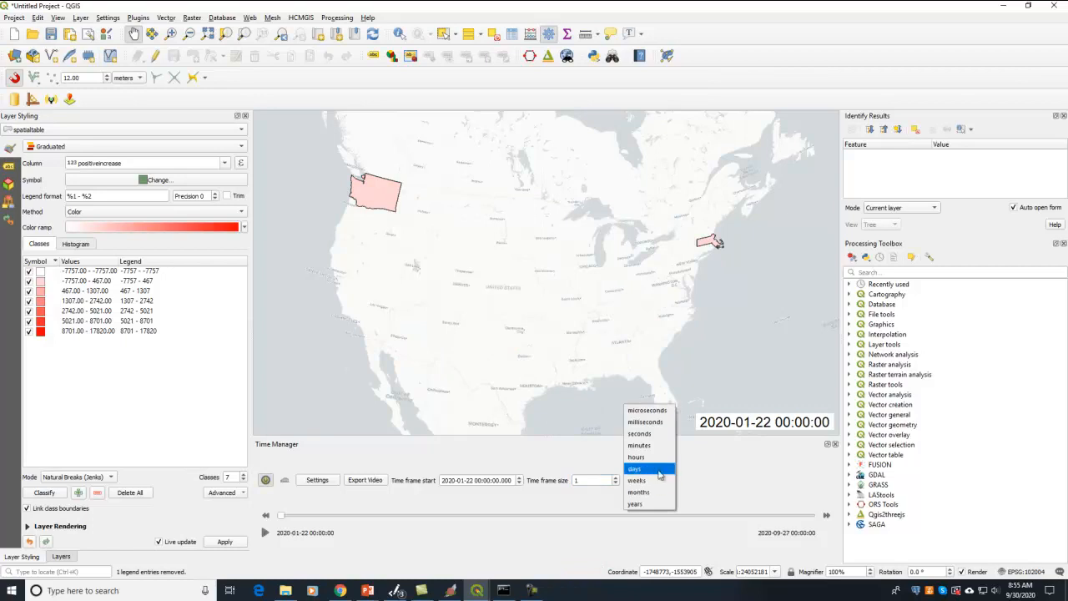
{"action": "left_click", "coordinate": [588, 495]}
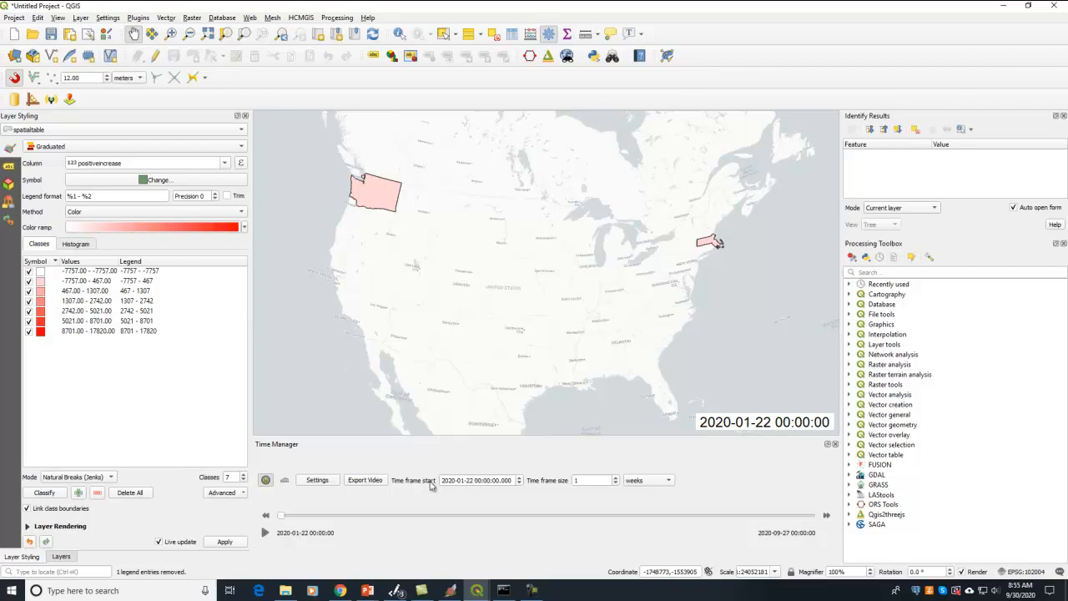
{"action": "left_click_drag", "start_coordinate": [281, 518], "coordinate": [337, 517]}
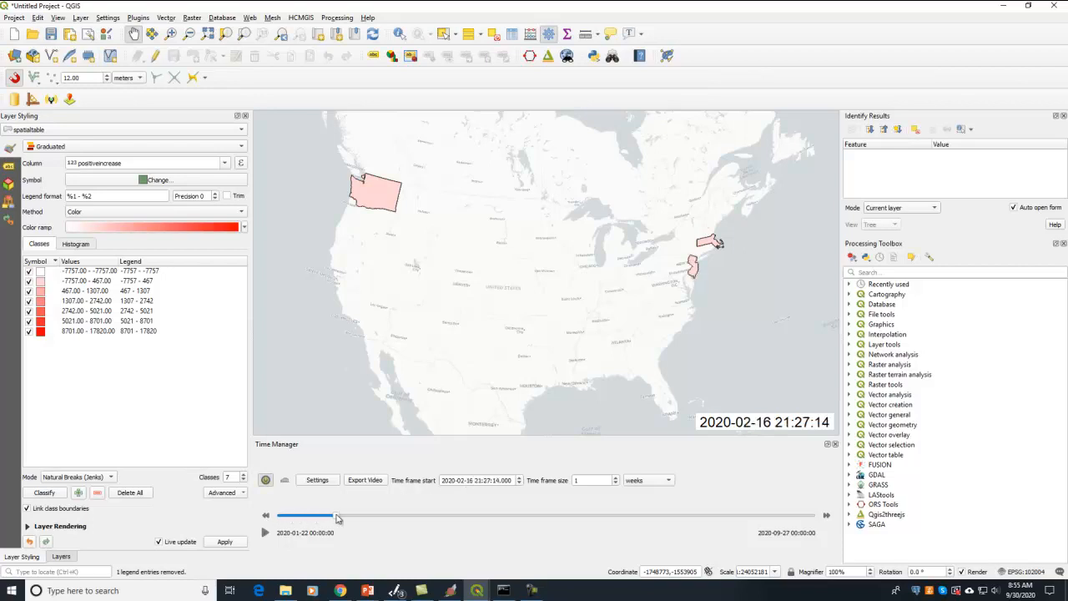
{"action": "left_click", "coordinate": [264, 533]}
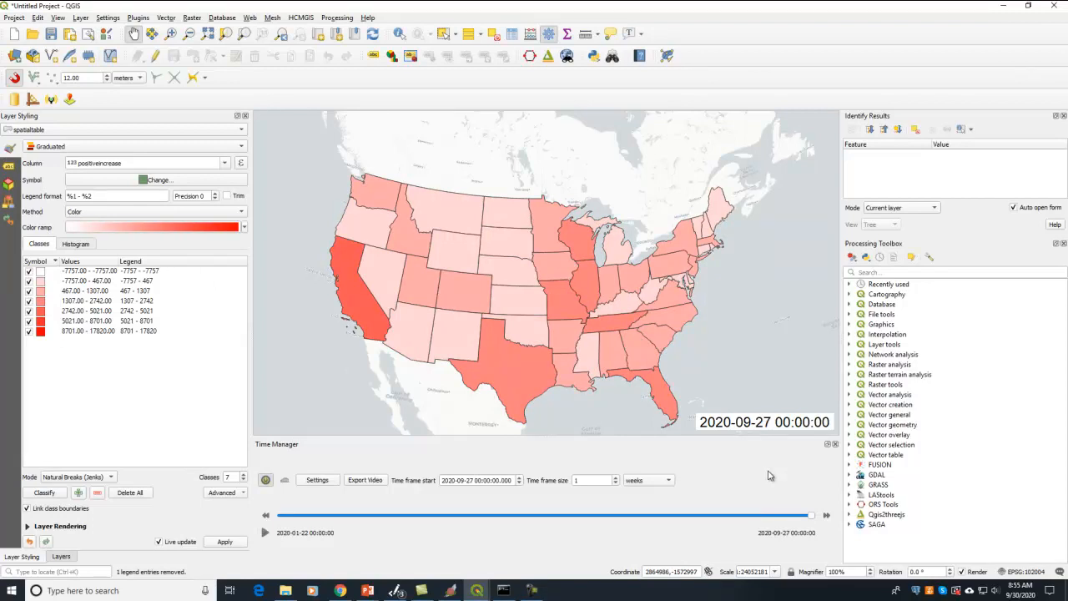
Change the graduated column to deathincrease and reclassify the layer
{"action": "left_click", "coordinate": [224, 166]}
{"action": "left_click", "coordinate": [187, 191]}
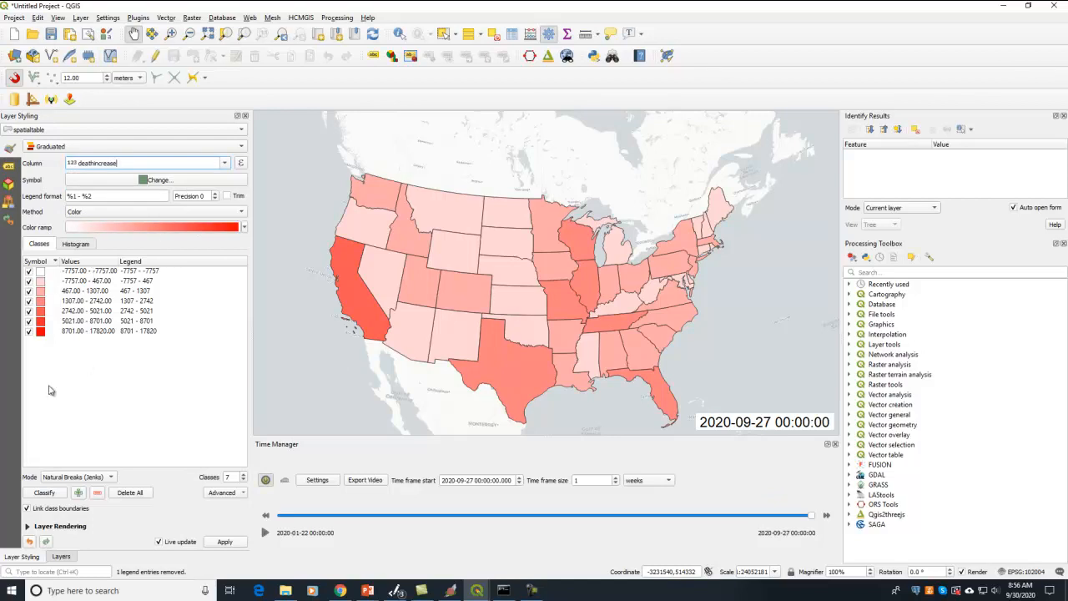
{"action": "left_click", "coordinate": [48, 493]}
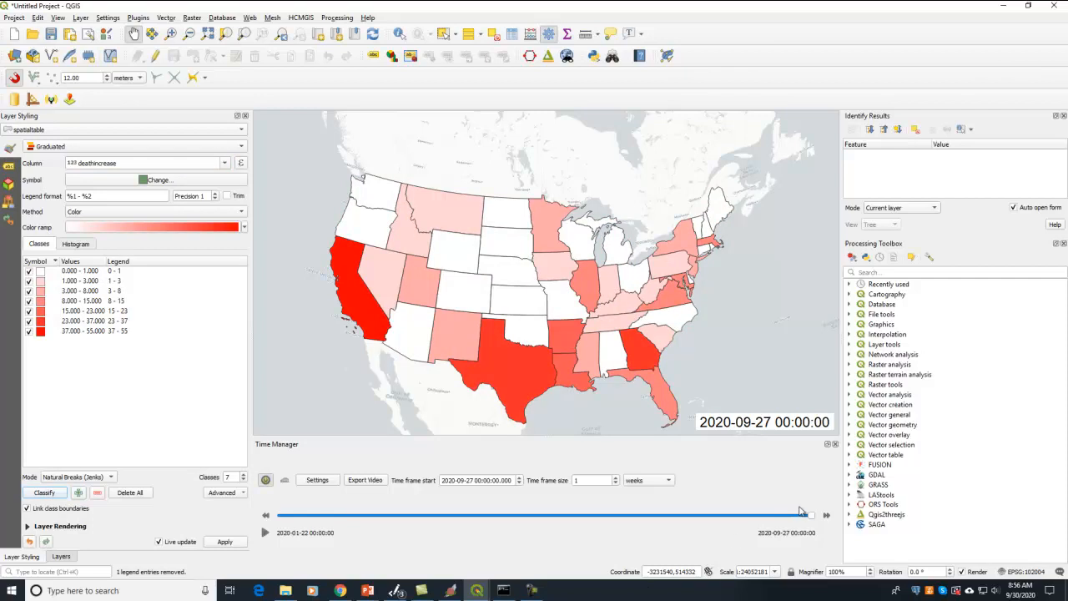
Play the death-increase animation from about 2020-02-14 and scrub the timeline back to about 2020-08-12 to inspect the states
{"action": "left_click_drag", "start_coordinate": [812, 518], "coordinate": [263, 511]}
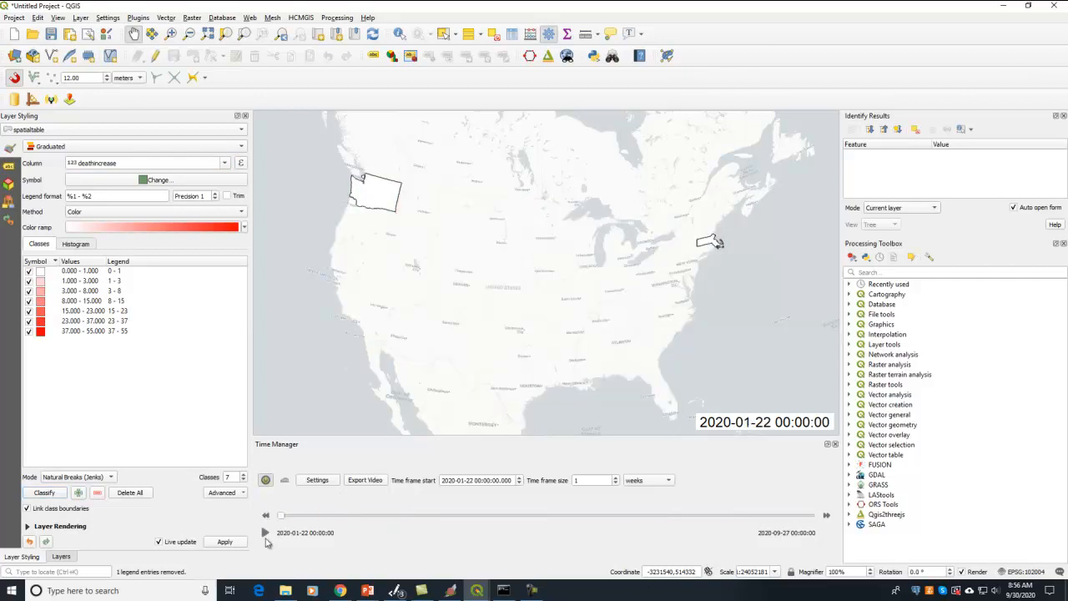
{"action": "left_click_drag", "start_coordinate": [282, 515], "coordinate": [330, 520]}
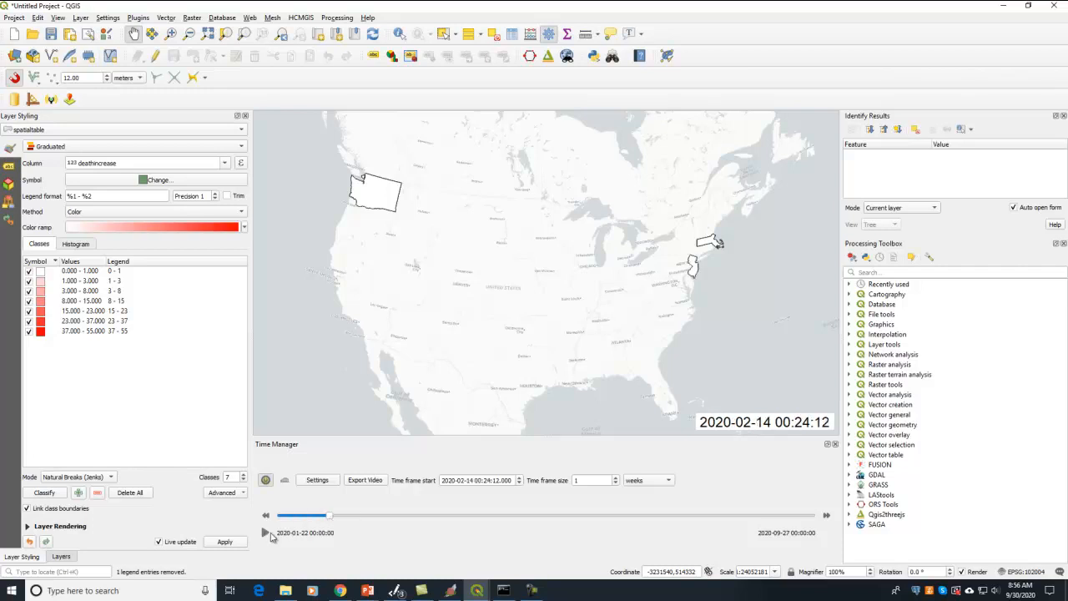
{"action": "left_click", "coordinate": [266, 533]}
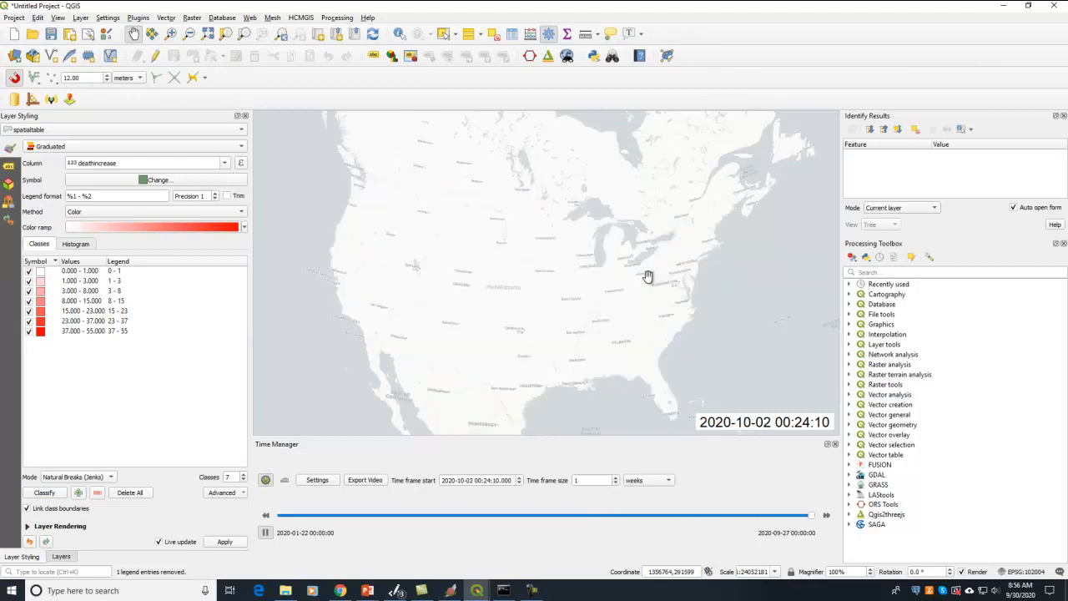
{"action": "left_click_drag", "start_coordinate": [810, 517], "coordinate": [715, 517]}
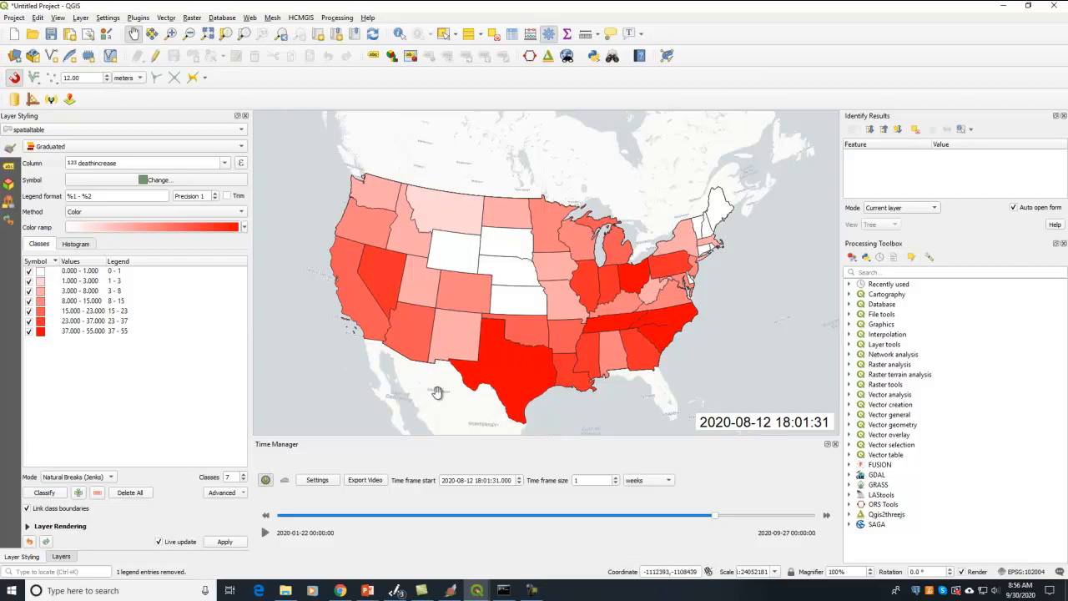
{"action": "left_click_drag", "start_coordinate": [714, 519], "coordinate": [733, 519]}
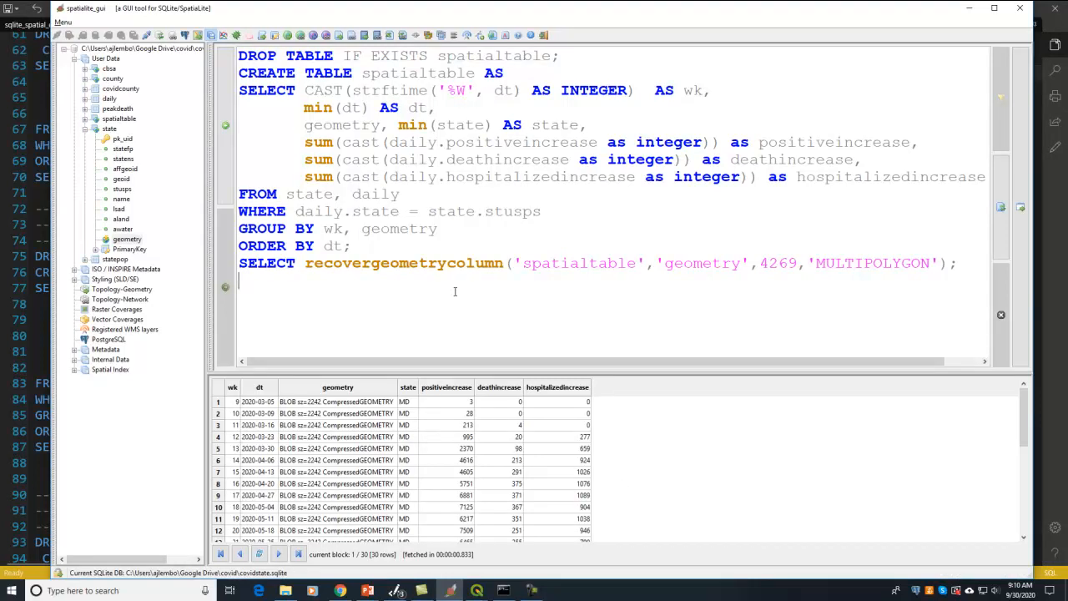
Switch to spatialite_gui and review the DROP and CREATE TABLE statements and the recovergeometrycolumn call for spatialtable
{"action": "left_click_drag", "start_coordinate": [238, 51], "coordinate": [515, 77]}
{"action": "left_click_drag", "start_coordinate": [241, 263], "coordinate": [961, 264]}
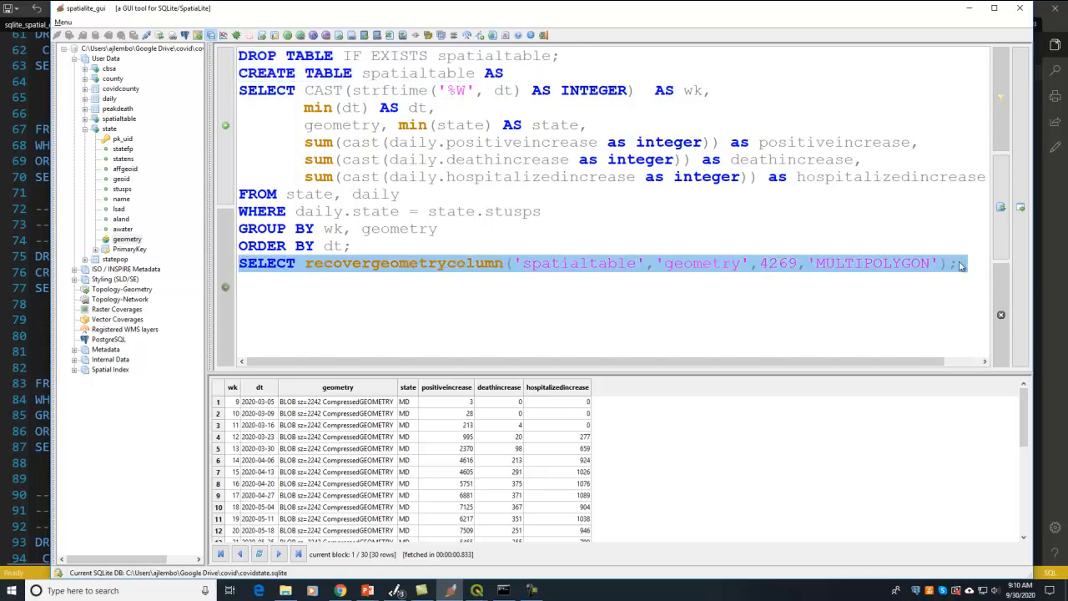
{"action": "left_click", "coordinate": [960, 264]}
Examine the strftime('%W', dt) week expression and the summed cast expressions in the SELECT query
{"action": "left_click", "coordinate": [337, 104]}
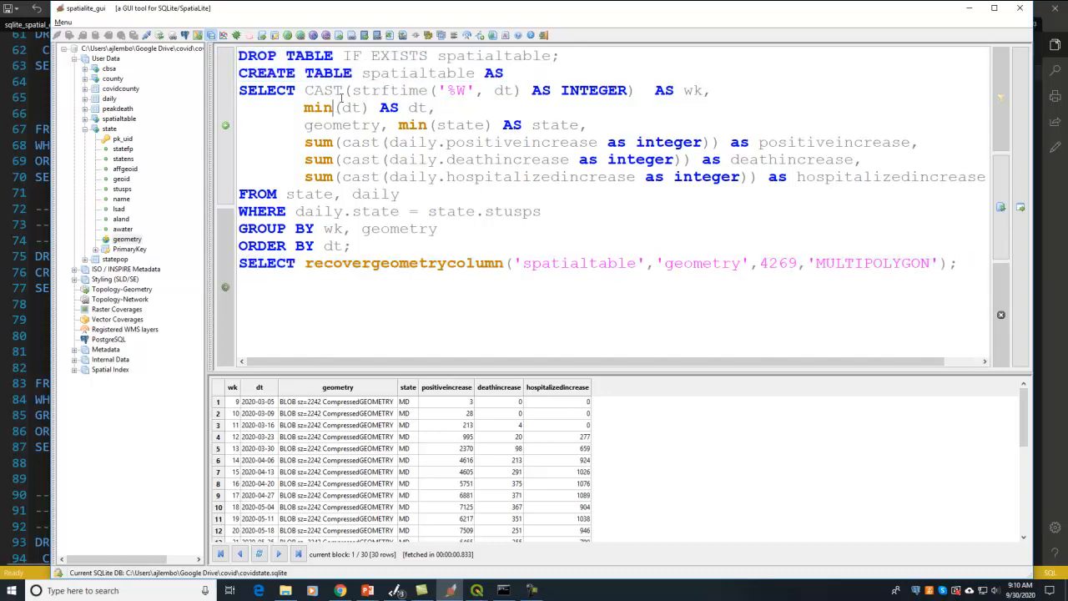
{"action": "double_click", "coordinate": [386, 91]}
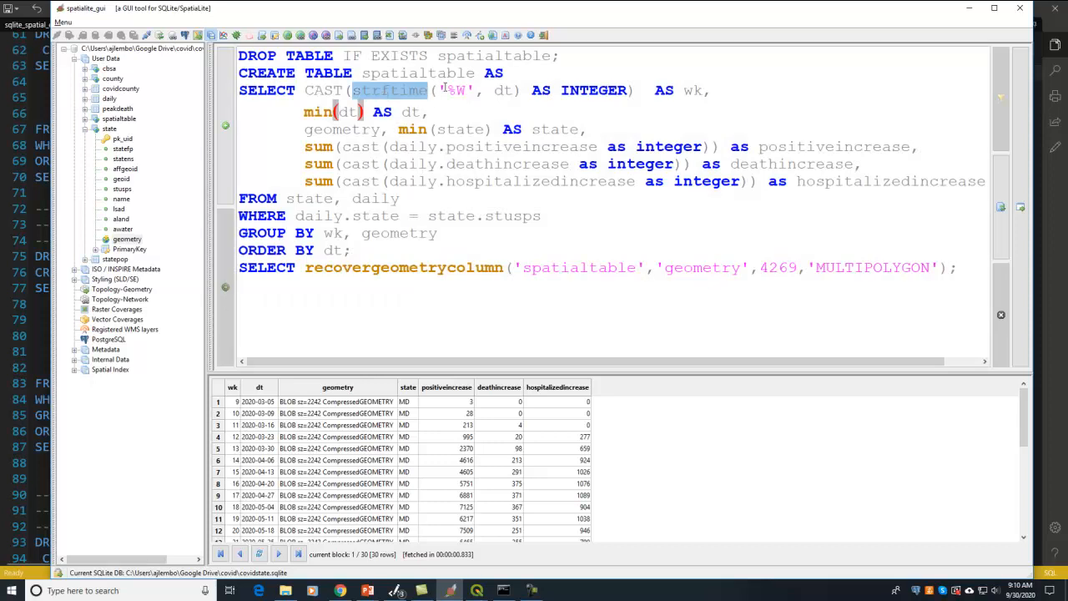
{"action": "left_click_drag", "start_coordinate": [440, 90], "coordinate": [472, 90]}
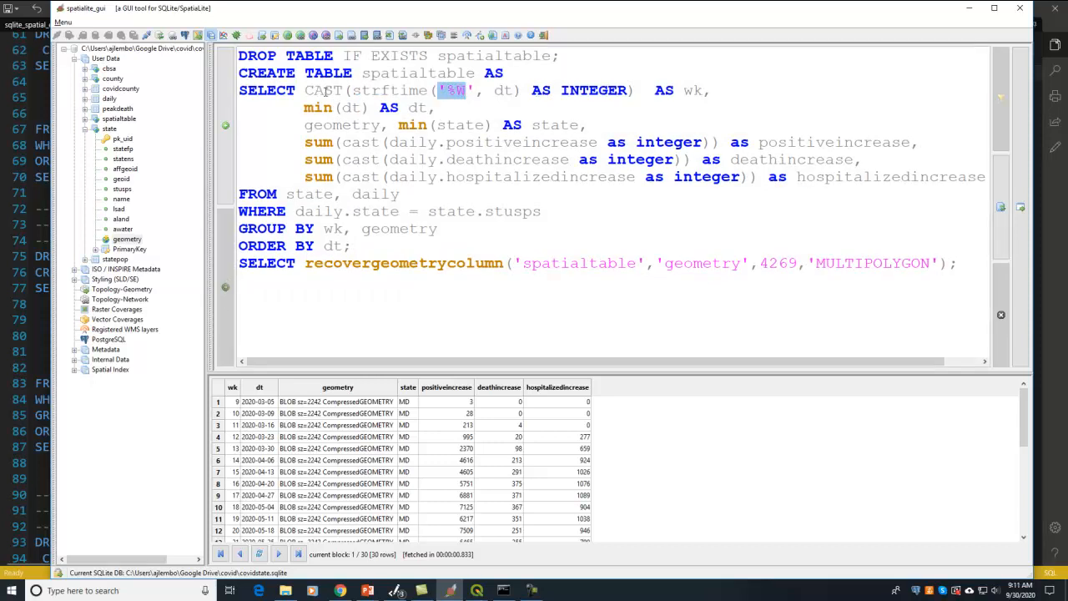
{"action": "left_click", "coordinate": [318, 143]}
{"action": "left_click_drag", "start_coordinate": [446, 176], "coordinate": [534, 176]}
{"action": "left_click", "coordinate": [492, 159]}
{"action": "left_click_drag", "start_coordinate": [353, 90], "coordinate": [486, 90]}
{"action": "left_click", "coordinate": [497, 90]}
Review the min(dt) AS dt expression, the '%W' format and the wk field in the GROUP BY clause
{"action": "left_click_drag", "start_coordinate": [338, 107], "coordinate": [365, 106]}
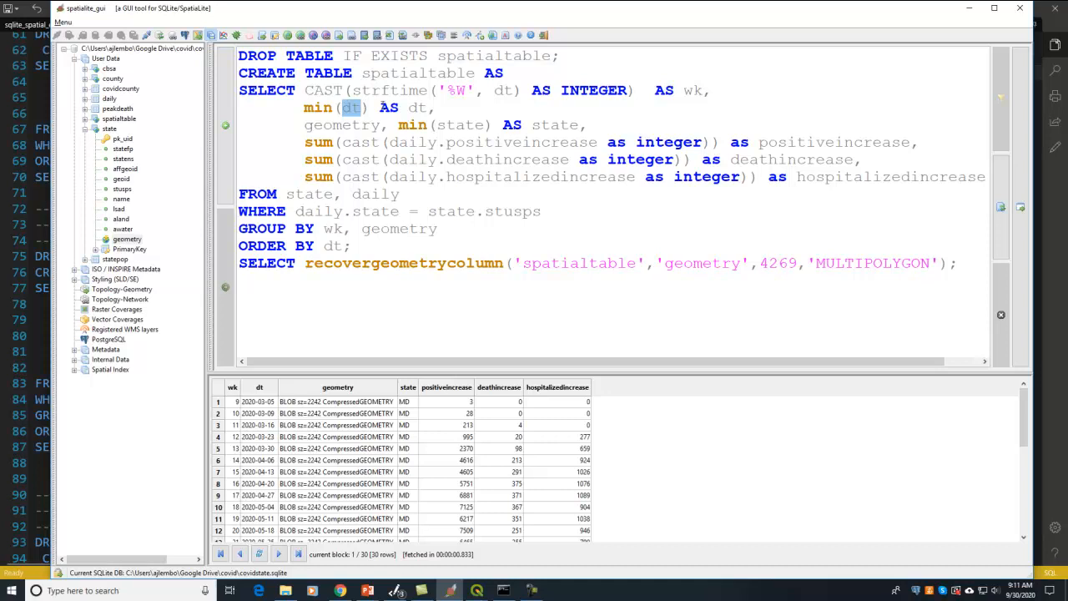
{"action": "left_click", "coordinate": [409, 108]}
{"action": "left_click_drag", "start_coordinate": [305, 107], "coordinate": [448, 110]}
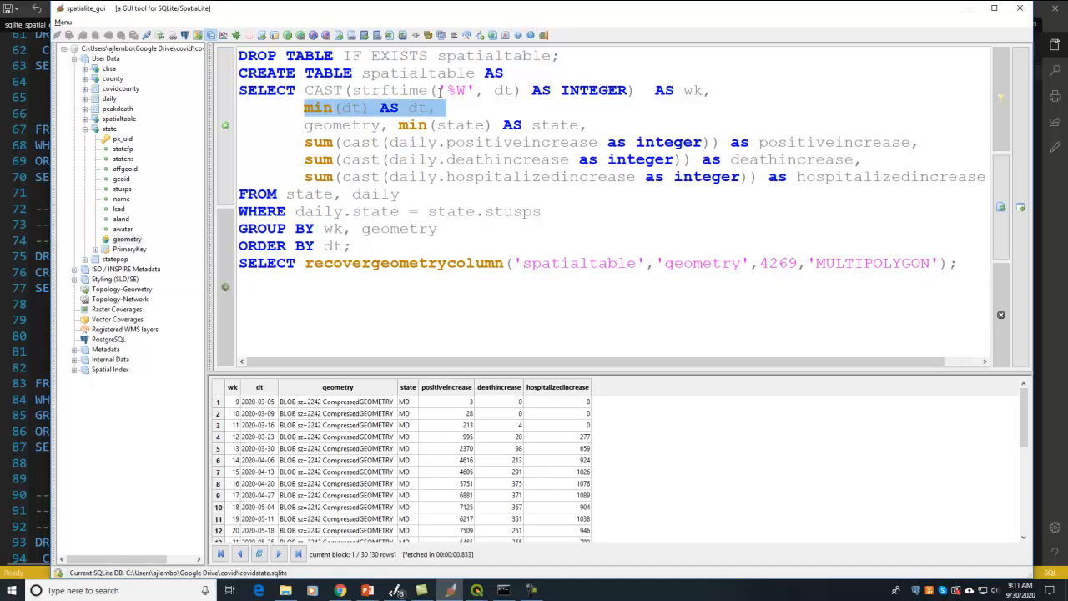
{"action": "left_click_drag", "start_coordinate": [439, 90], "coordinate": [475, 90]}
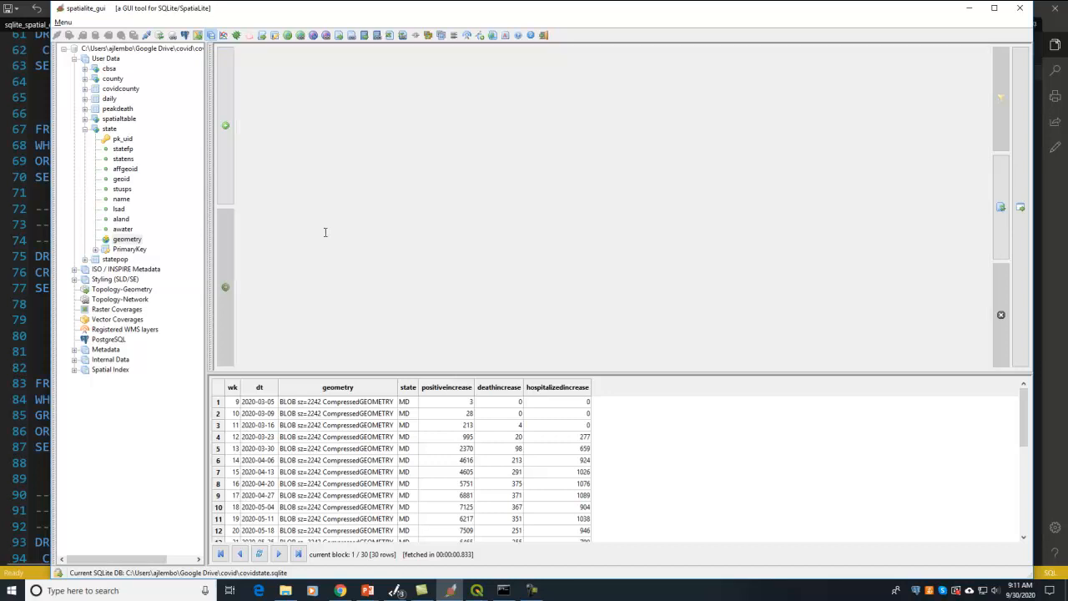
{"action": "left_click_drag", "start_coordinate": [323, 230], "coordinate": [345, 230]}
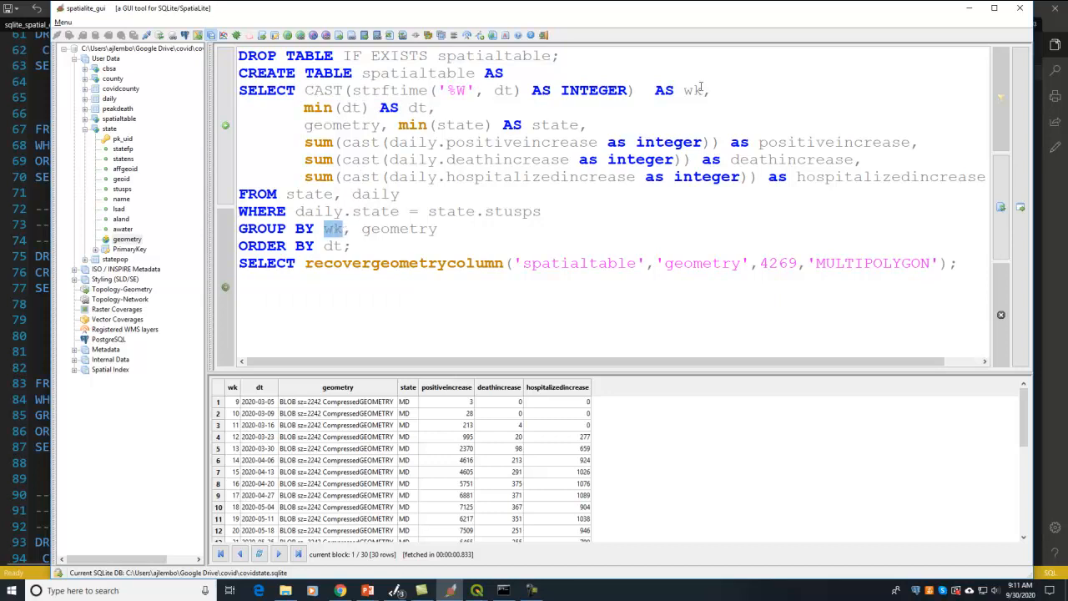
Review the wk alias, the weekly result rows down to the last one, and the CAST(strftime('%W', dt) AS INTEGER) expression
{"action": "left_click_drag", "start_coordinate": [684, 90], "coordinate": [703, 90]}
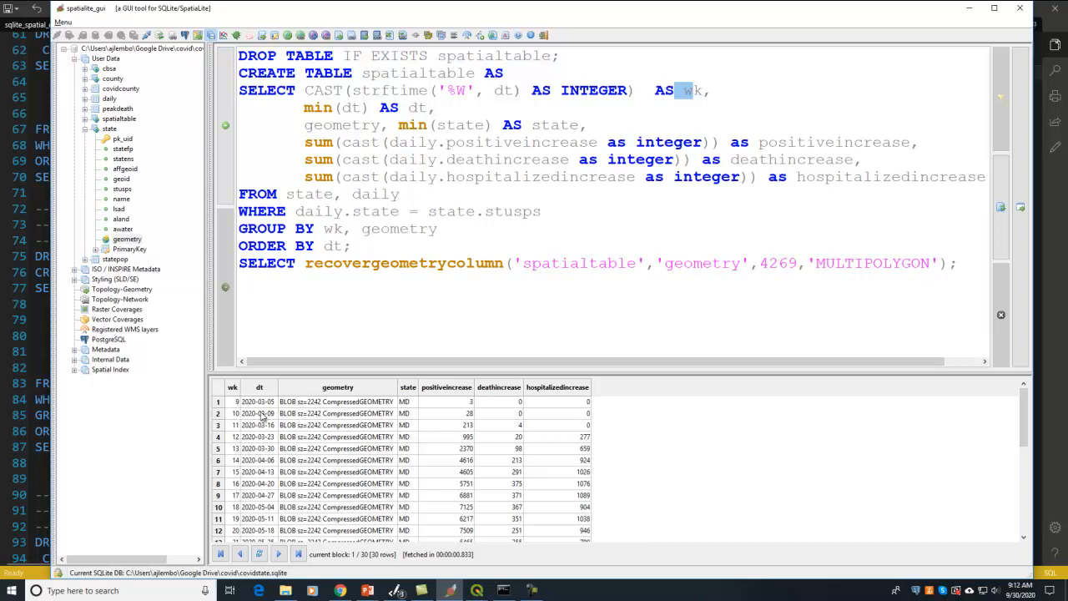
{"action": "scroll", "coordinate": [263, 425], "scroll_direction": "down", "scroll_amount": 2}
{"action": "scroll", "coordinate": [264, 425], "scroll_direction": "down", "scroll_amount": 4}
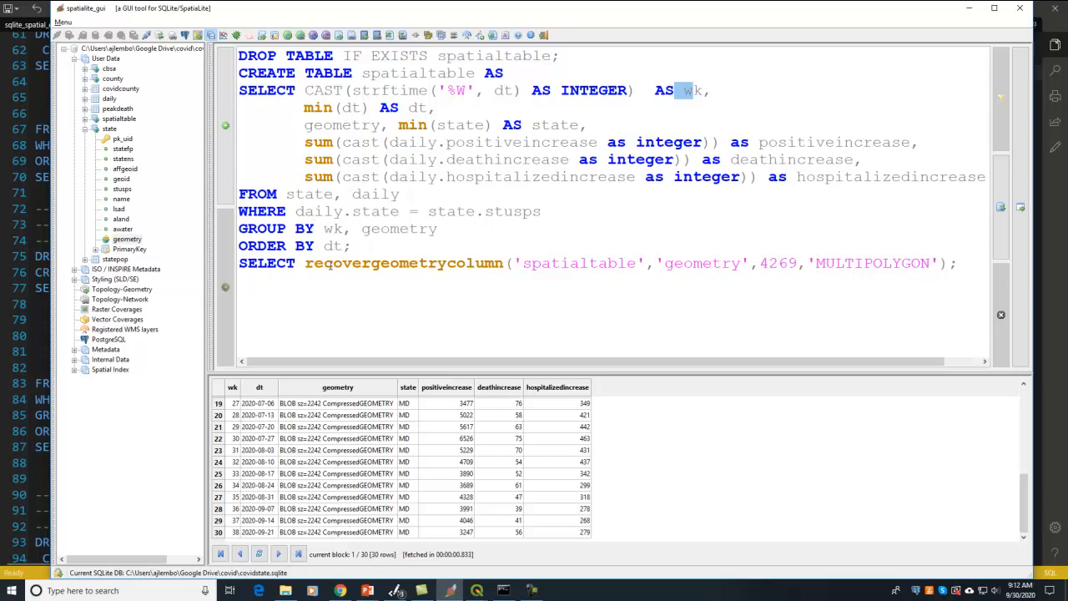
{"action": "key", "text": "Down"}
{"action": "key", "text": "Down"}
{"action": "key", "text": "Down"}
{"action": "key", "text": "Down"}
{"action": "key", "text": "Down"}
{"action": "key", "text": "Down"}
{"action": "left_click_drag", "start_coordinate": [305, 90], "coordinate": [645, 90]}
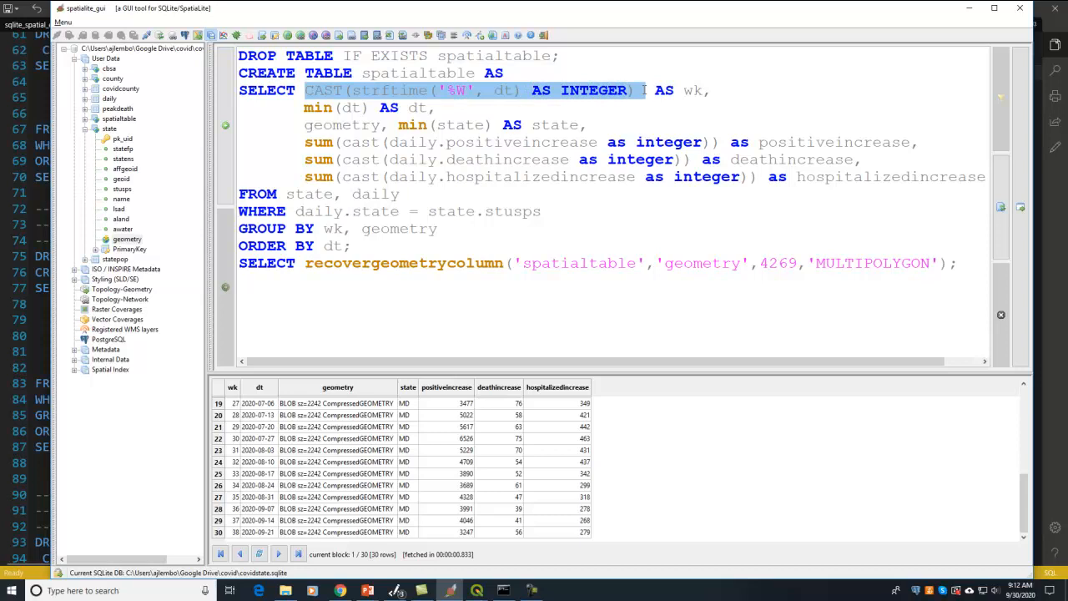
{"action": "left_click", "coordinate": [299, 141]}
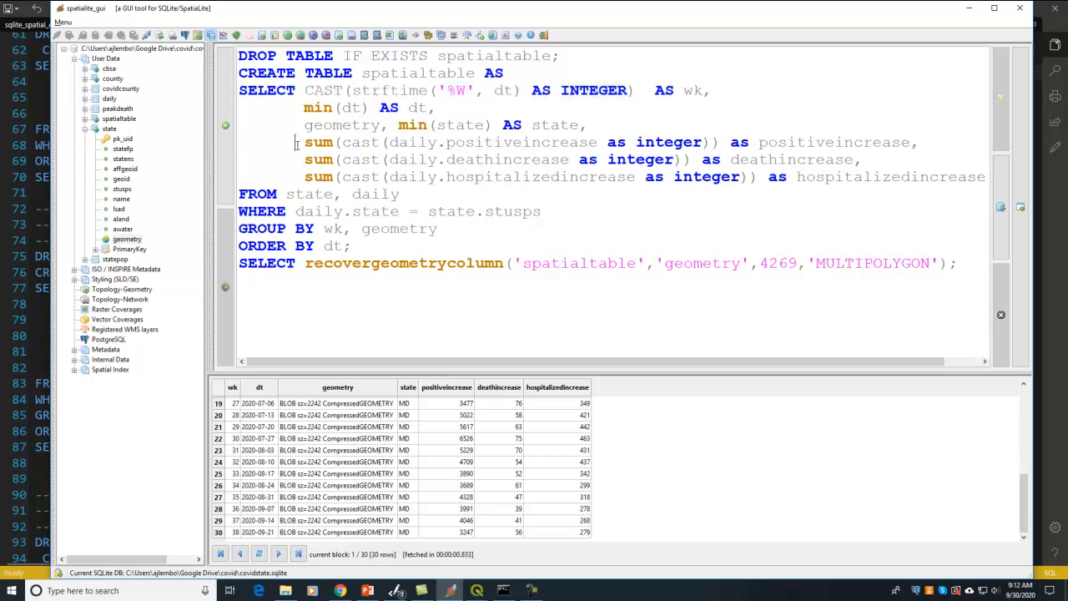
Run the weekly spatialtable SQL, then switch to QGIS and add the spatialtable layer from the covidstate.sqlite SpatiaLite connection
{"action": "left_click", "coordinate": [1020, 203]}
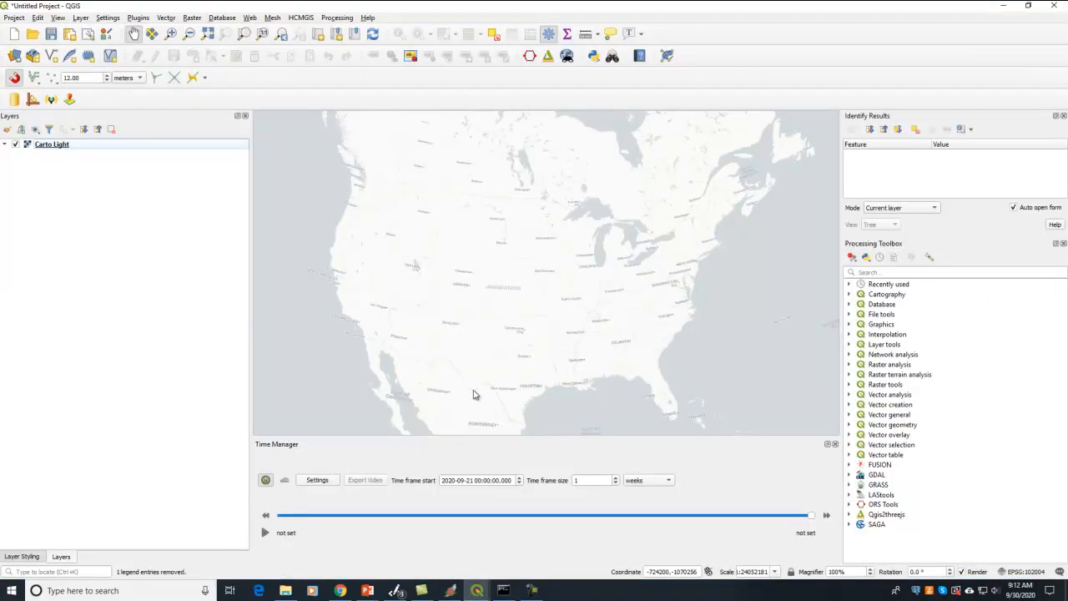
{"action": "key", "text": "ctrl+l"}
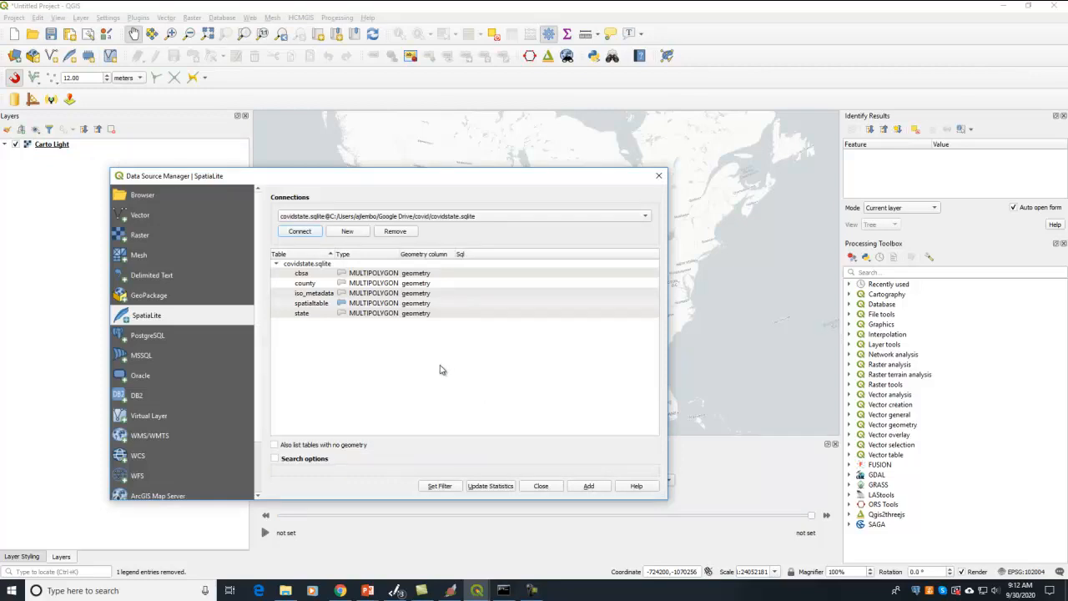
{"action": "left_click", "coordinate": [377, 305]}
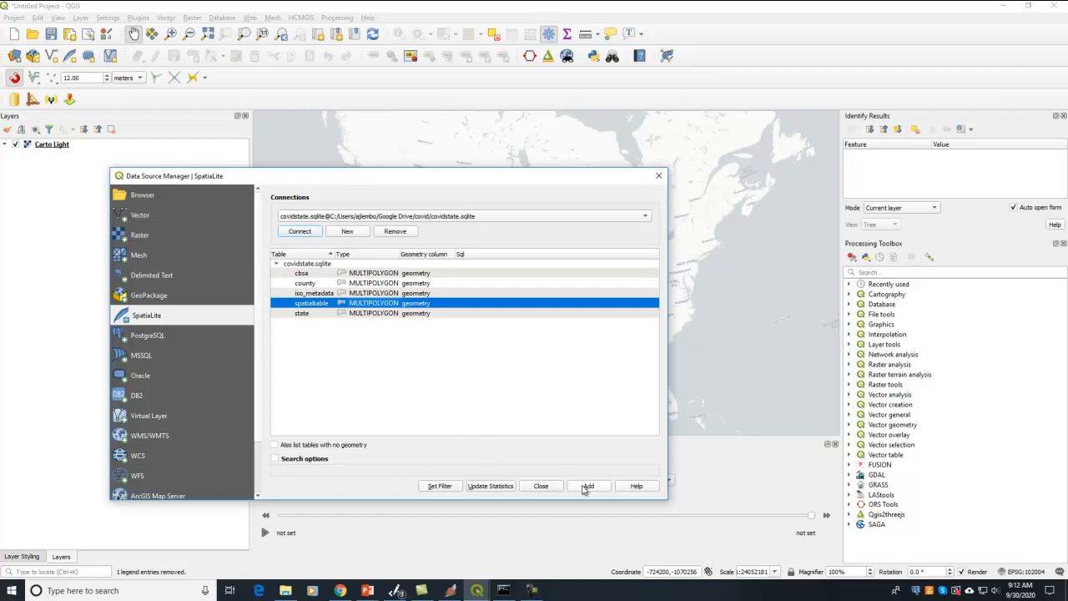
{"action": "left_click", "coordinate": [586, 487]}
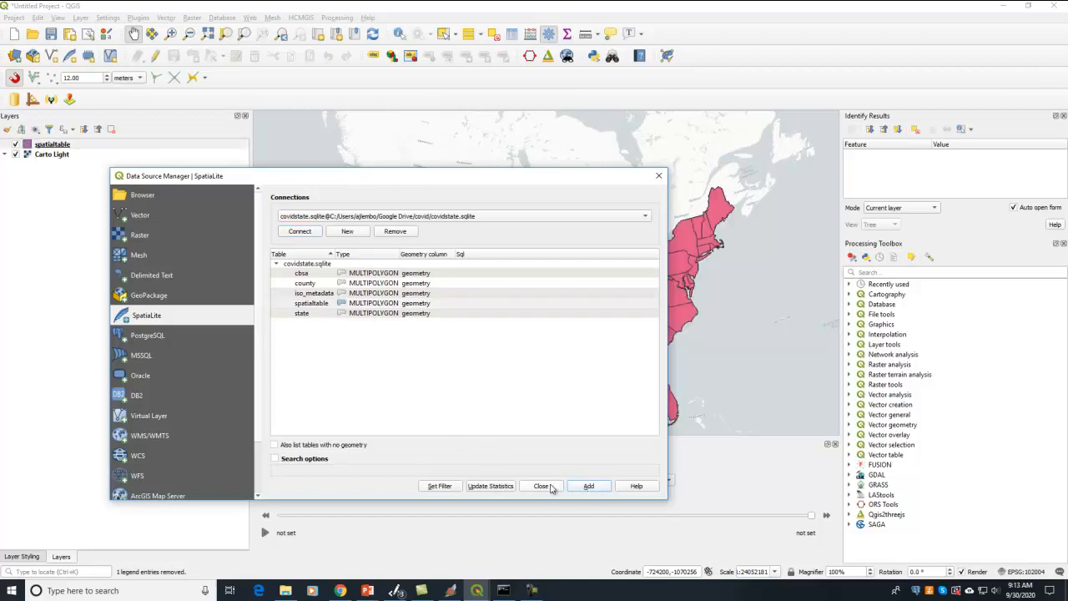
{"action": "left_click", "coordinate": [551, 487]}
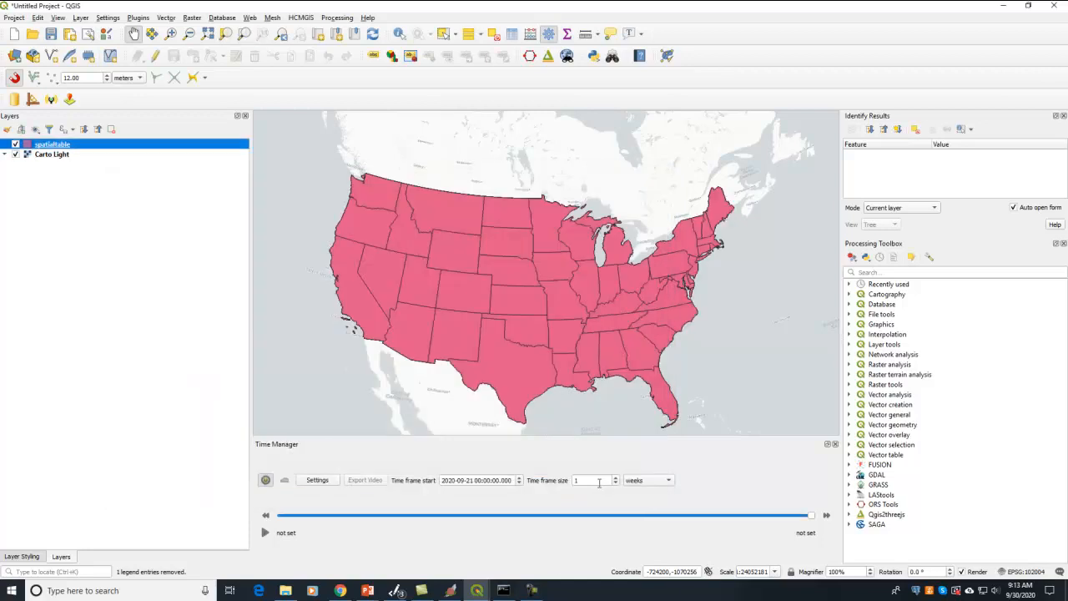
Style the spatialtable layer with Graduated symbology based on the deathincrease column
{"action": "left_click", "coordinate": [7, 130]}
{"action": "left_click", "coordinate": [62, 147]}
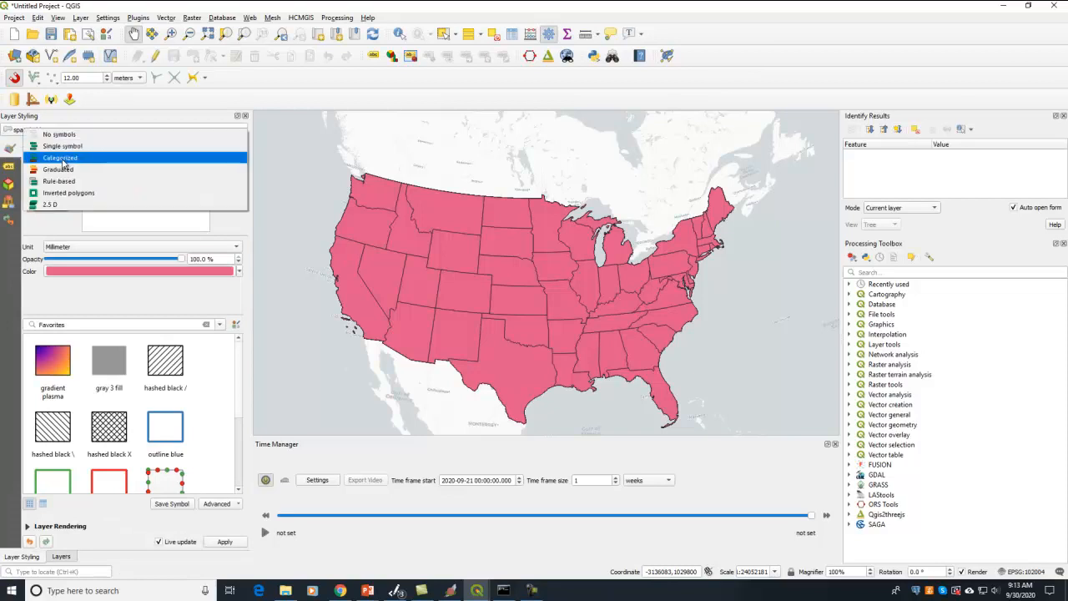
{"action": "left_click", "coordinate": [59, 169]}
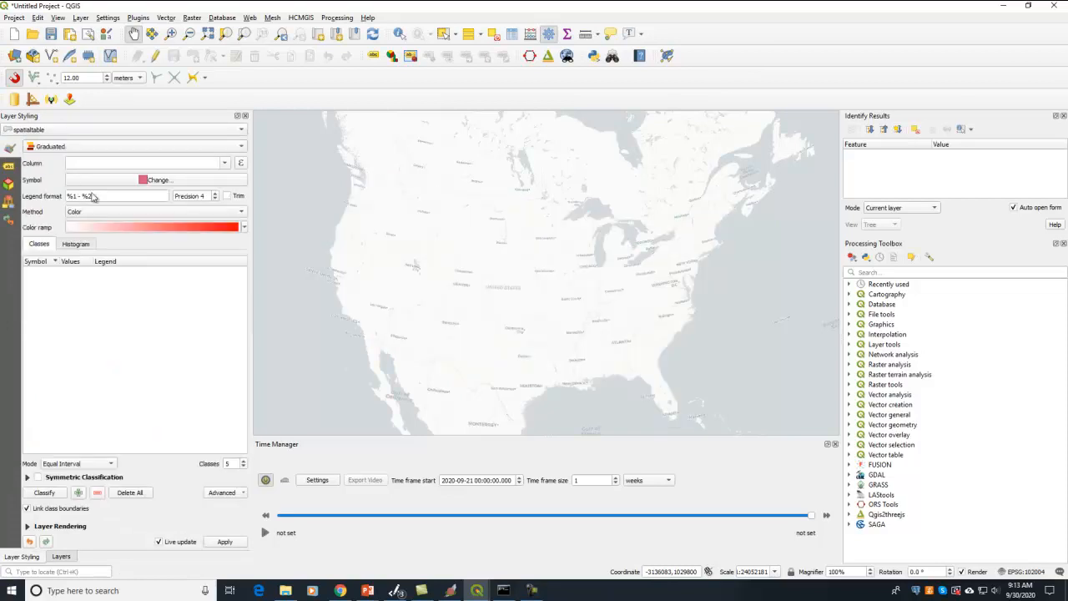
{"action": "left_click", "coordinate": [223, 163]}
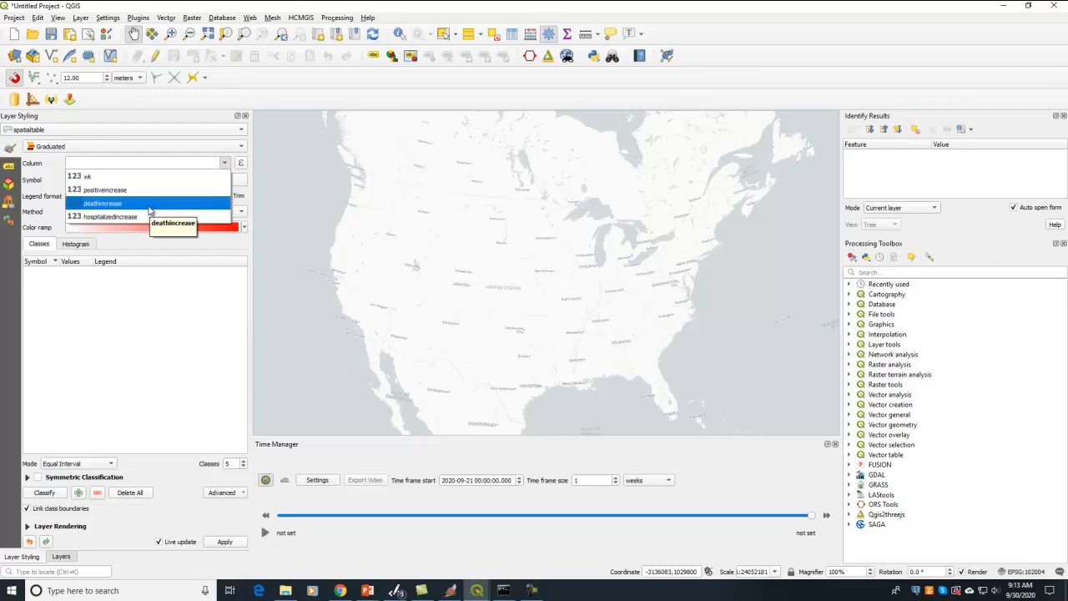
{"action": "left_click", "coordinate": [149, 203]}
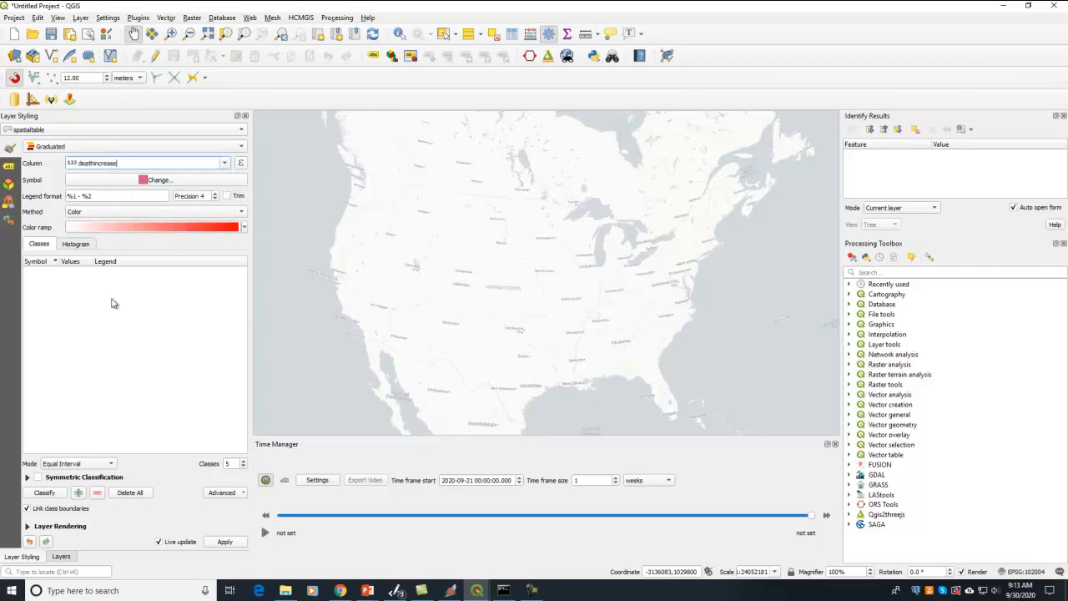
Classify the death-increase values with Natural Breaks (Jenks) into 7 classes
{"action": "left_click", "coordinate": [104, 463]}
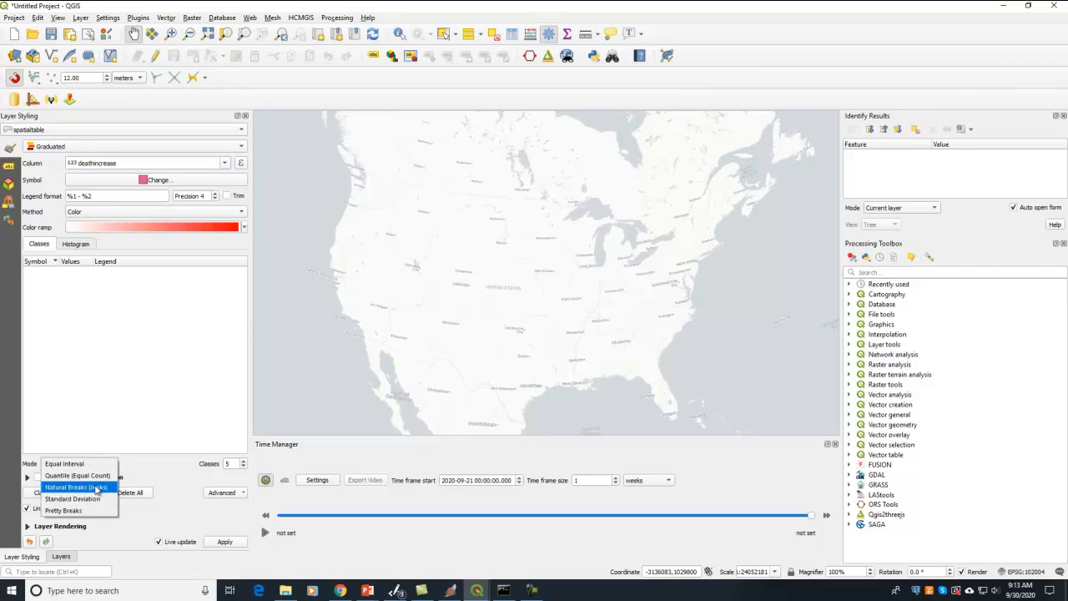
{"action": "left_click", "coordinate": [96, 487]}
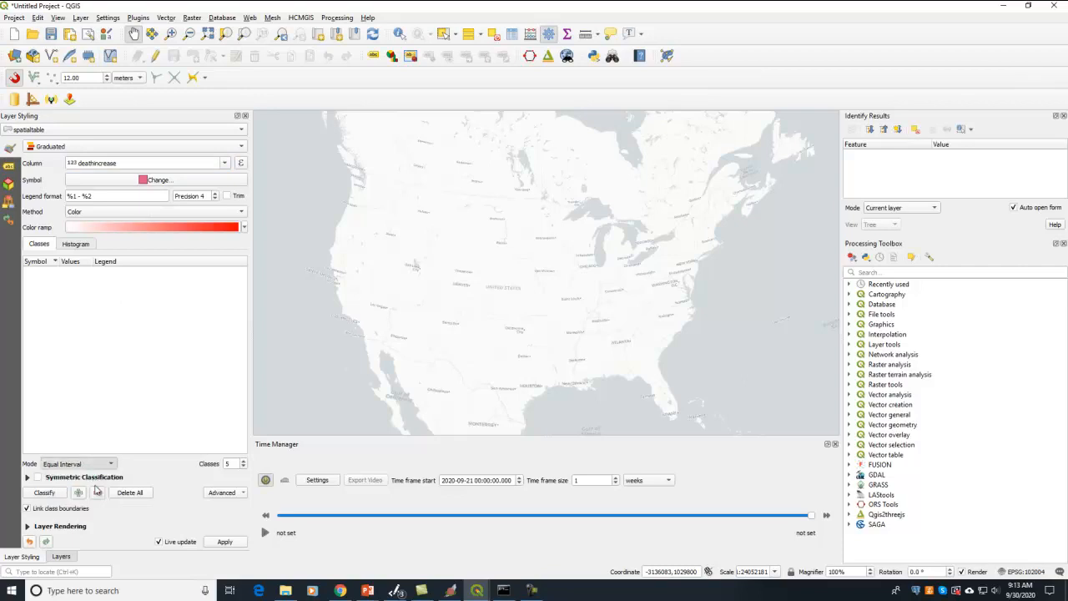
{"action": "left_click", "coordinate": [244, 476]}
{"action": "left_click", "coordinate": [244, 476]}
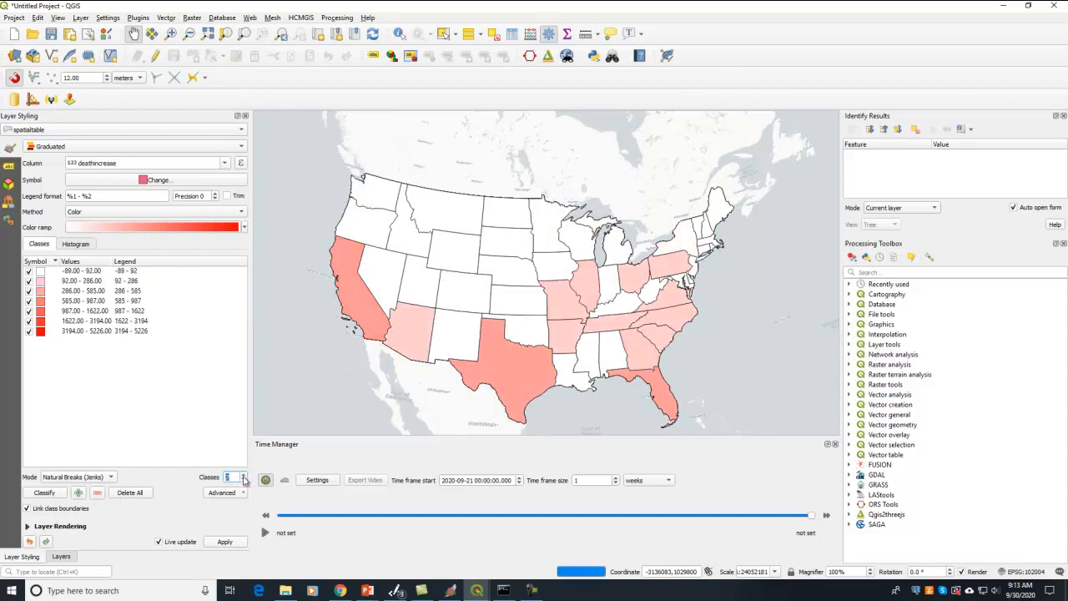
{"action": "left_click", "coordinate": [46, 493]}
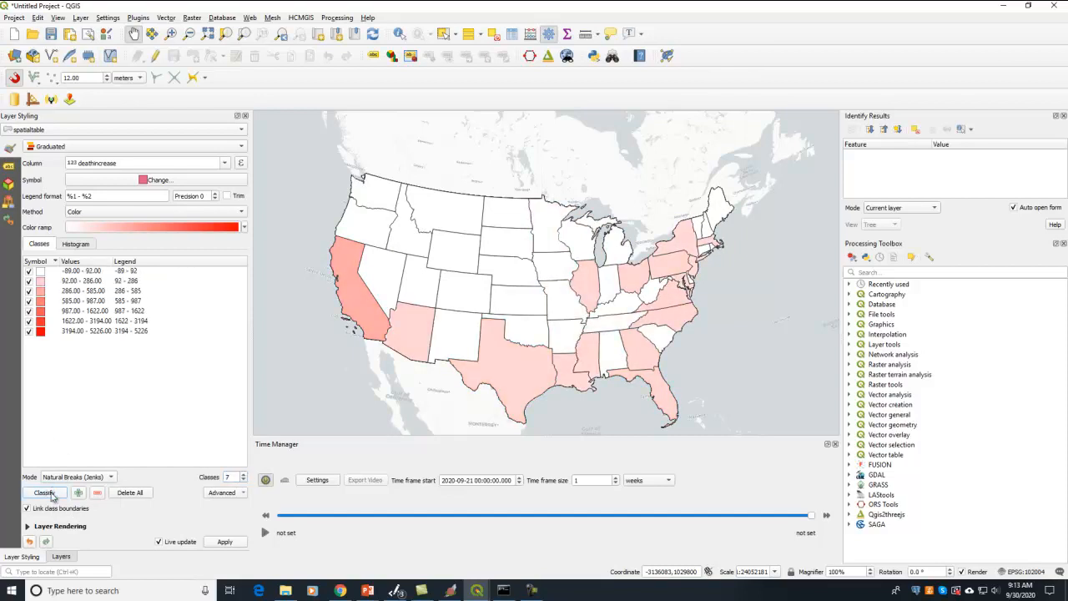
Add spatialtable to the Time Manager layers with dt as the start time and apply the settings
{"action": "left_click", "coordinate": [317, 480]}
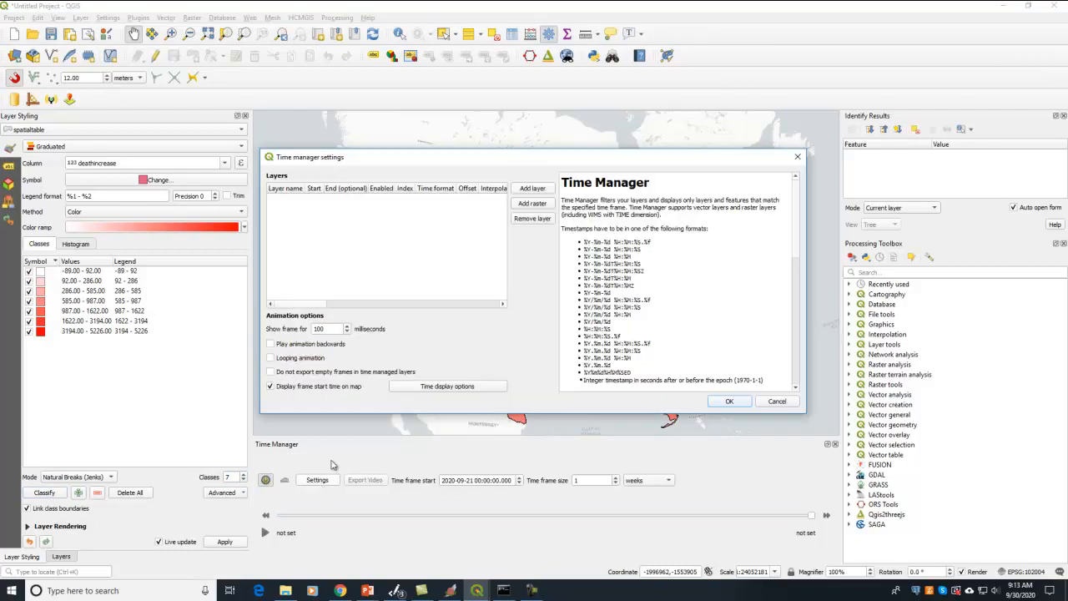
{"action": "left_click", "coordinate": [531, 189]}
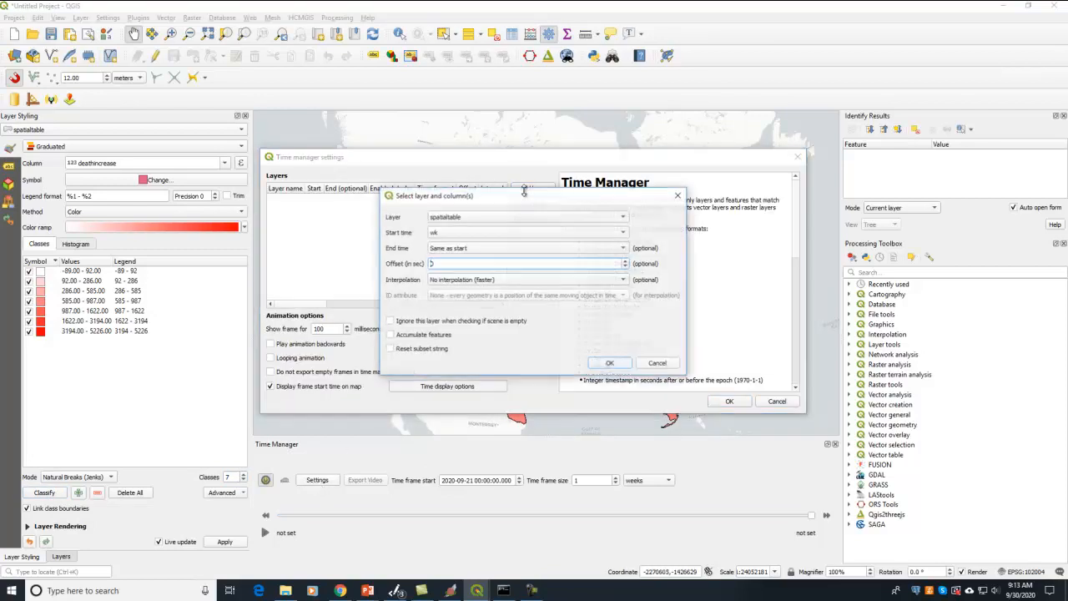
{"action": "left_click", "coordinate": [441, 233]}
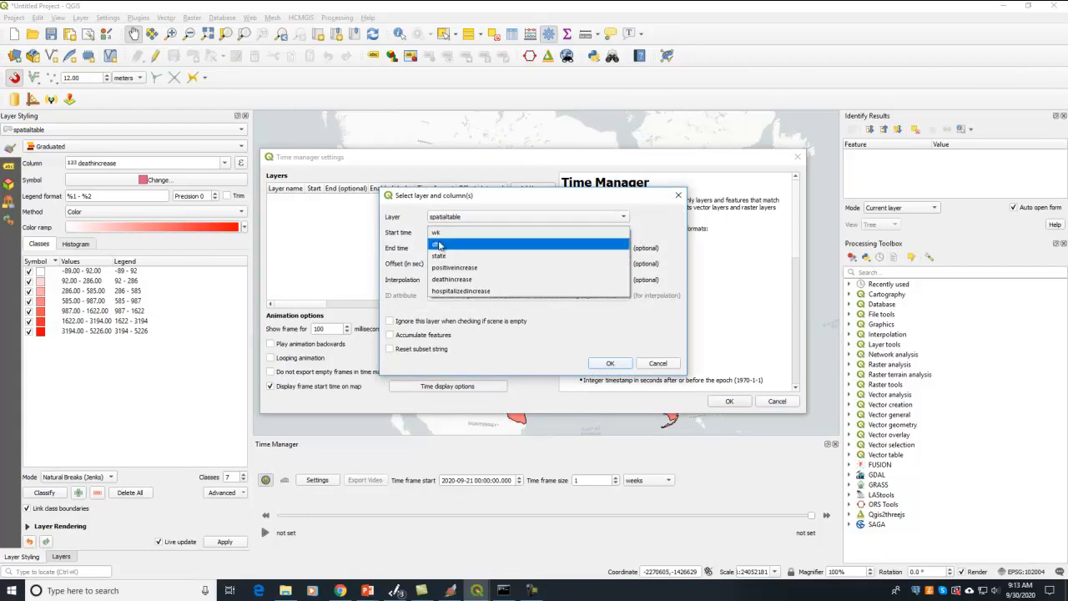
{"action": "left_click", "coordinate": [442, 244]}
{"action": "left_click_drag", "start_coordinate": [510, 195], "coordinate": [372, 195]}
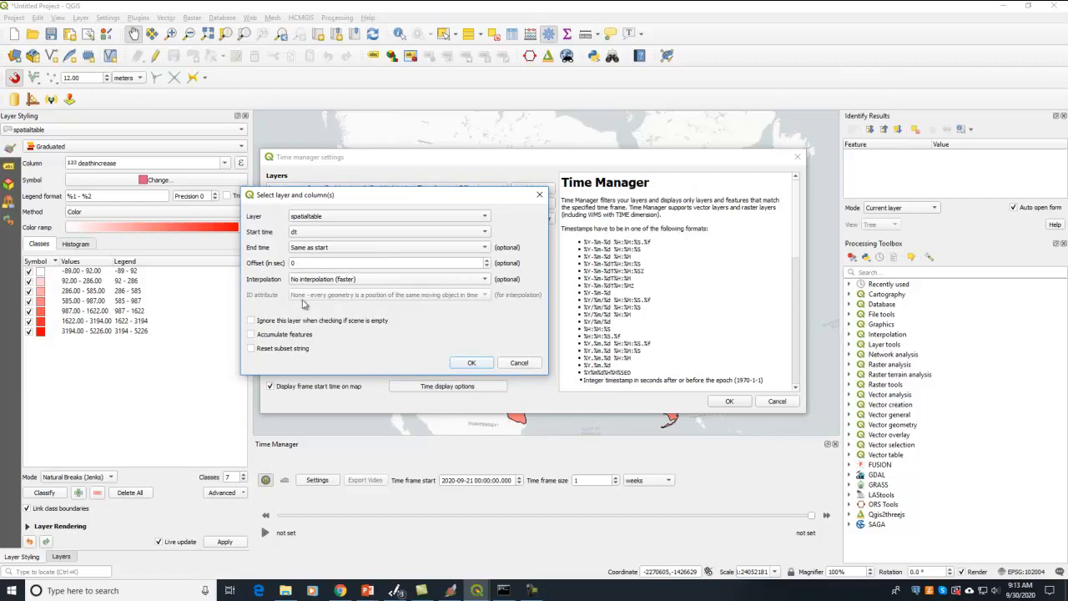
{"action": "left_click", "coordinate": [470, 363]}
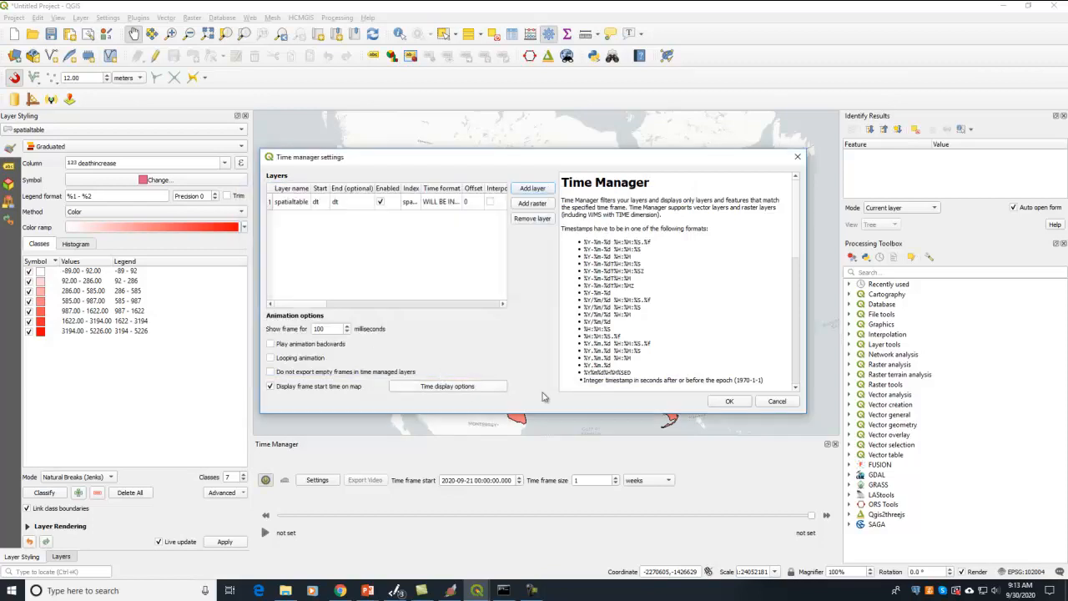
{"action": "left_click", "coordinate": [729, 401]}
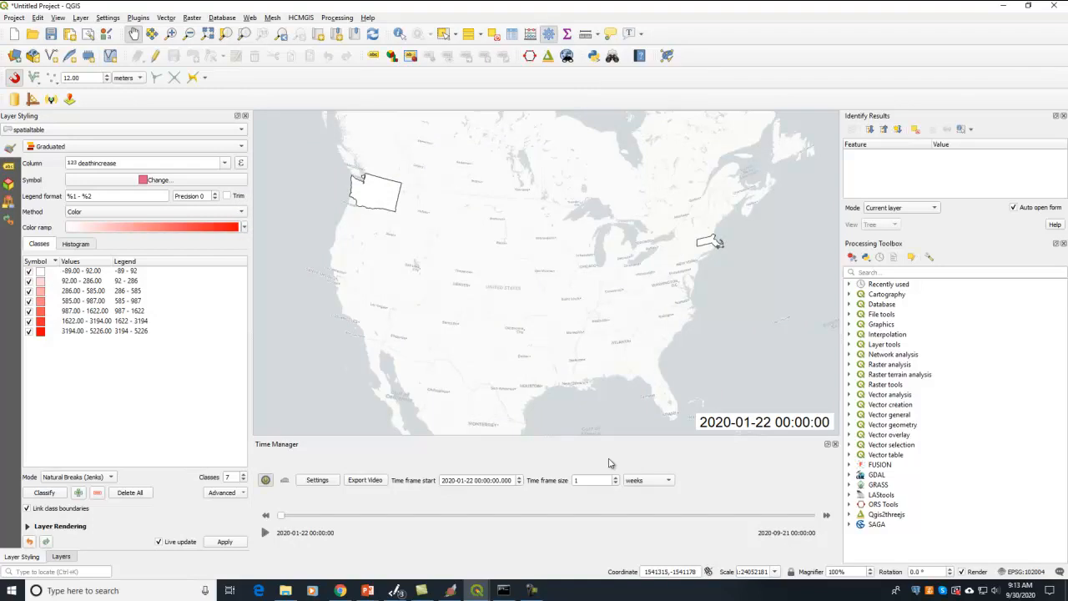
Scrub the timeline forward to about 2020-03-01 and play the weekly death-increase animation
{"action": "left_click_drag", "start_coordinate": [281, 514], "coordinate": [323, 514]}
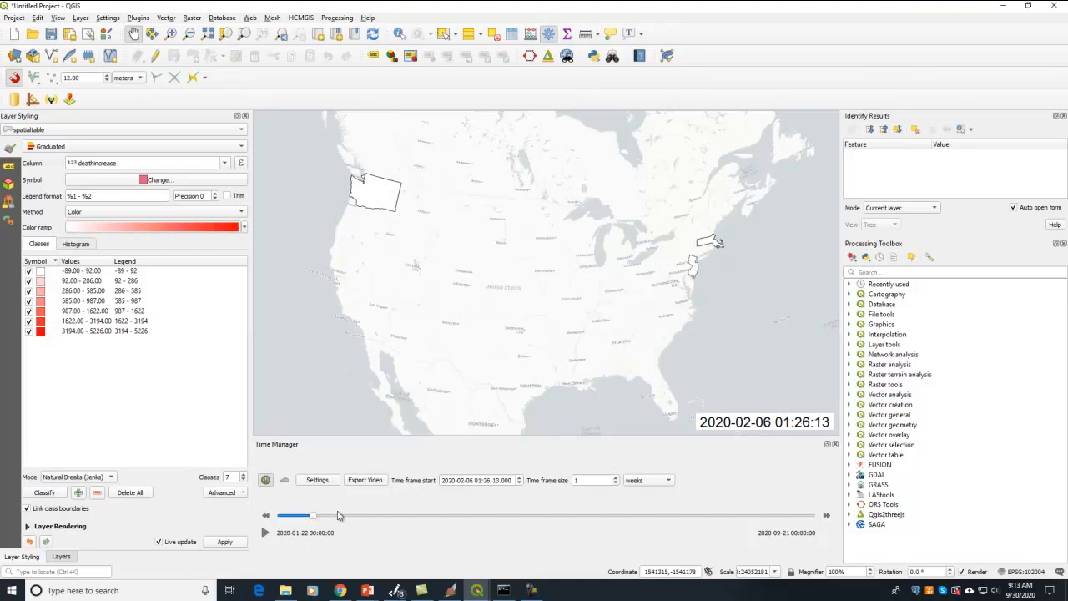
{"action": "left_click_drag", "start_coordinate": [313, 517], "coordinate": [353, 518]}
{"action": "left_click_drag", "start_coordinate": [355, 520], "coordinate": [386, 520]}
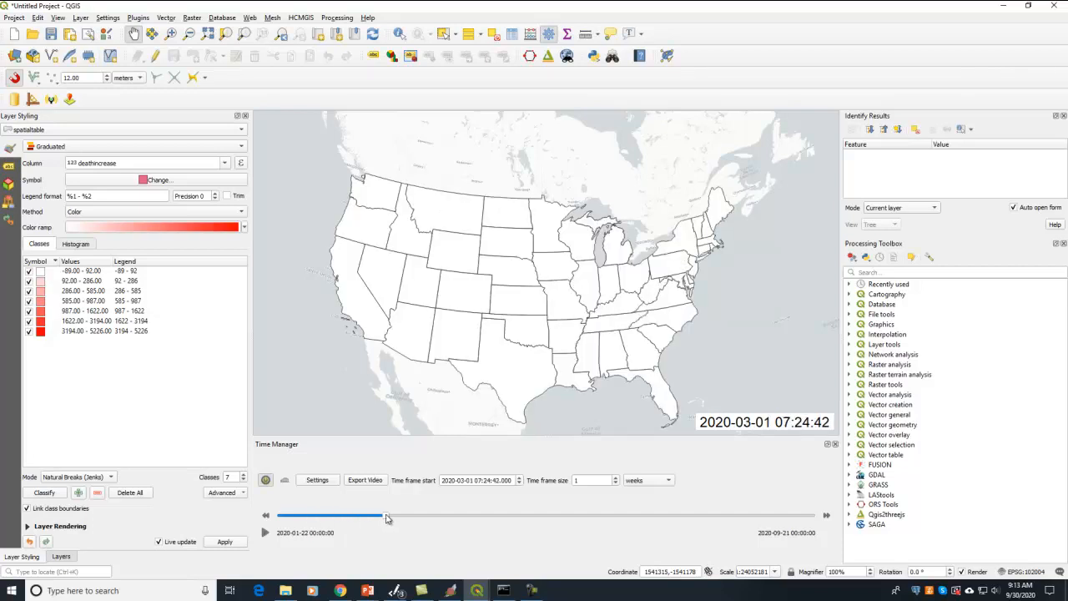
{"action": "left_click", "coordinate": [266, 532]}
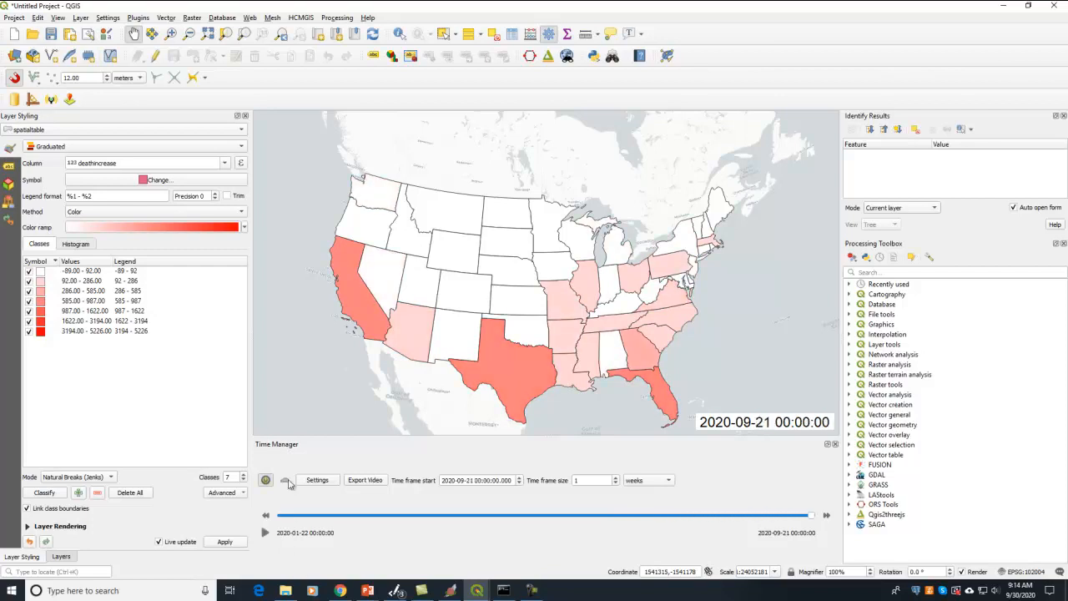
Change the graduated symbology column to positiveincrease and reclassify the values
{"action": "left_click", "coordinate": [223, 162]}
{"action": "left_click", "coordinate": [175, 198]}
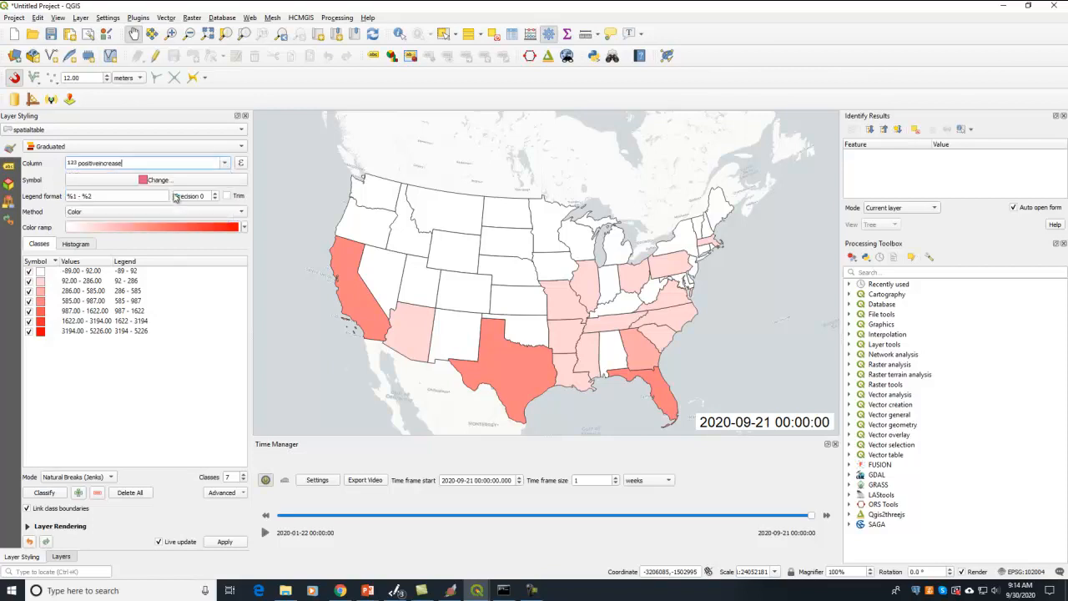
{"action": "left_click", "coordinate": [46, 493]}
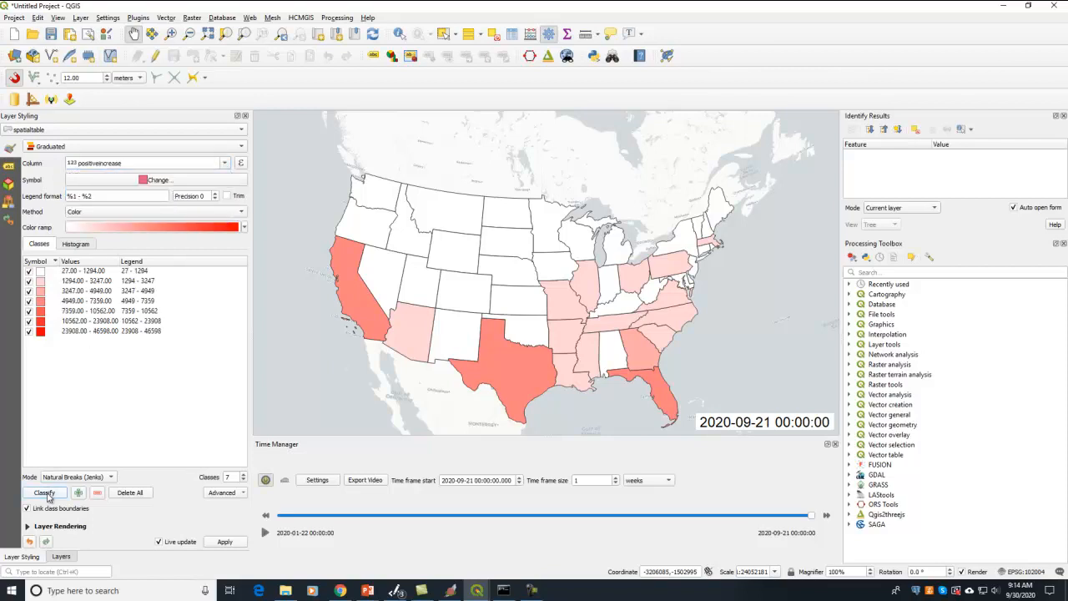
Move the timeline back to about 2020-03-09 and play the weekly positive-increase animation
{"action": "left_click_drag", "start_coordinate": [810, 516], "coordinate": [400, 517]}
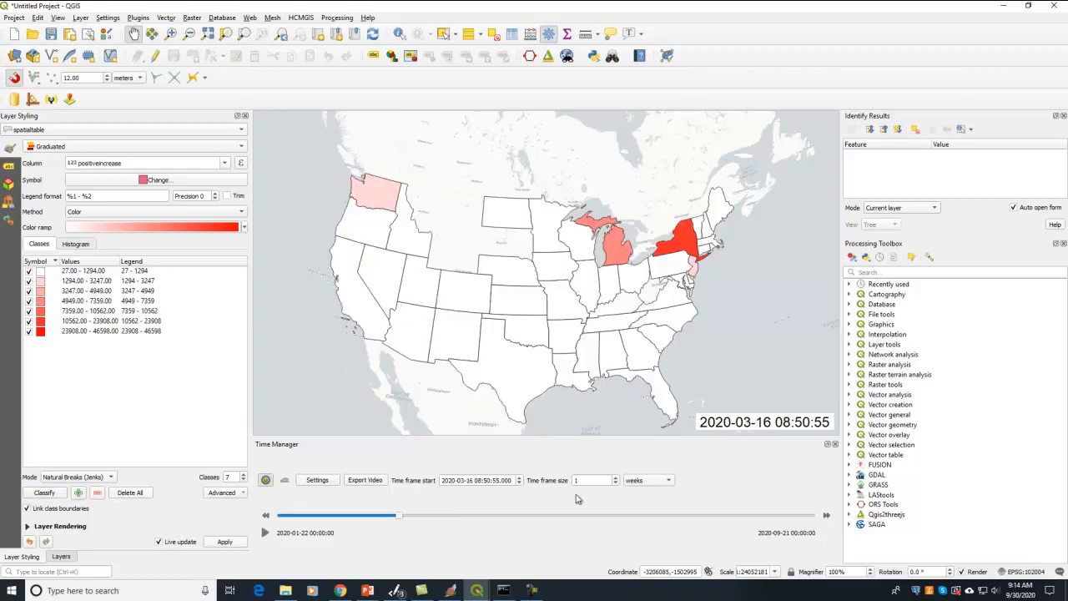
{"action": "left_click_drag", "start_coordinate": [398, 519], "coordinate": [384, 519]}
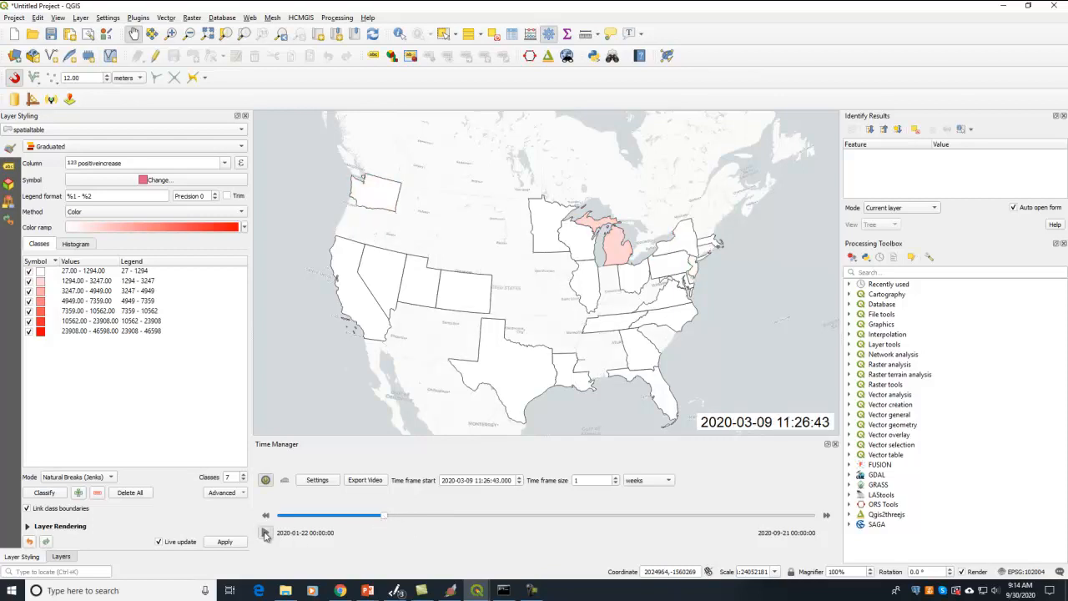
{"action": "left_click", "coordinate": [264, 534]}
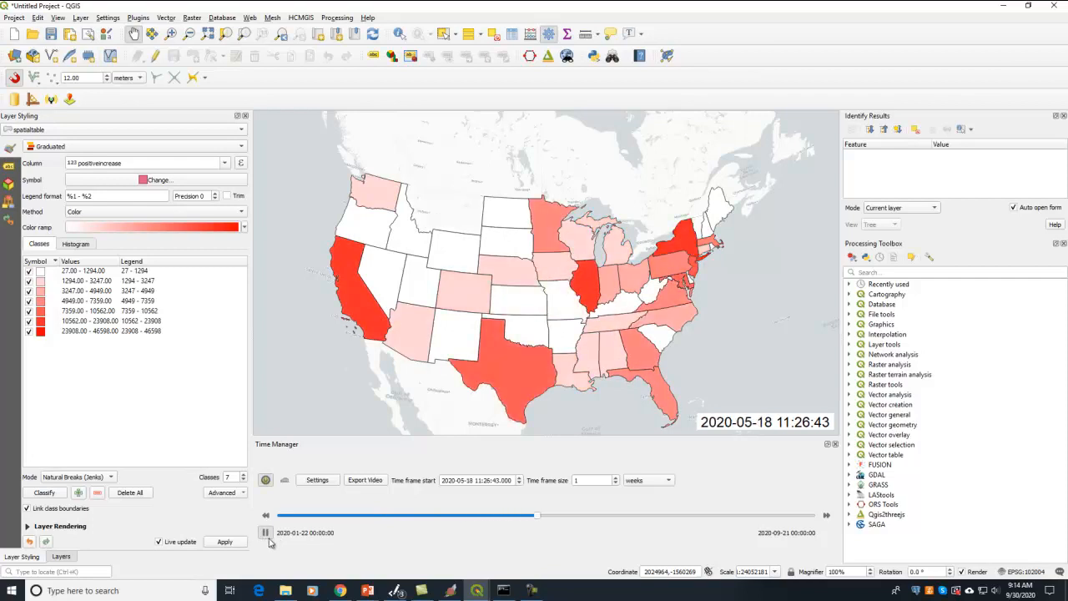